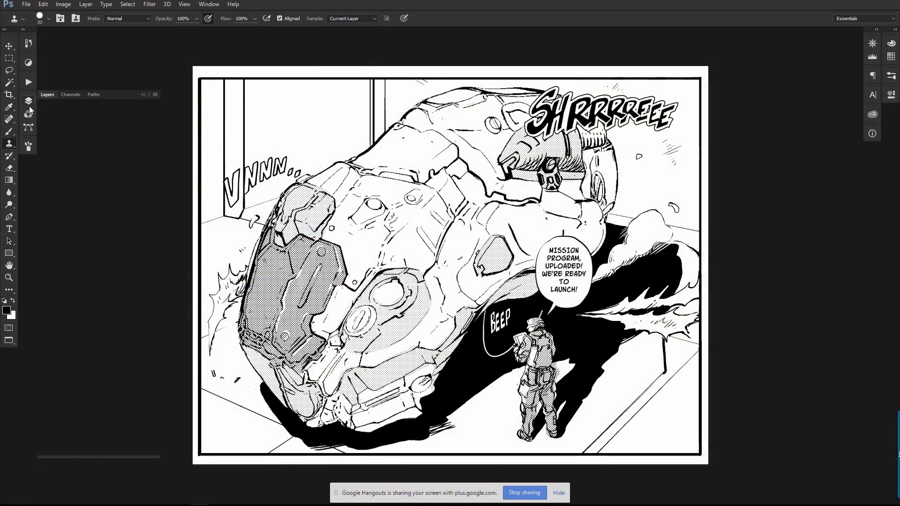
# Add a layer named Screen Tone beneath the lineart layer and hide the sounds and text group
pyautogui.click(28, 101)
pyautogui.click(45, 174)
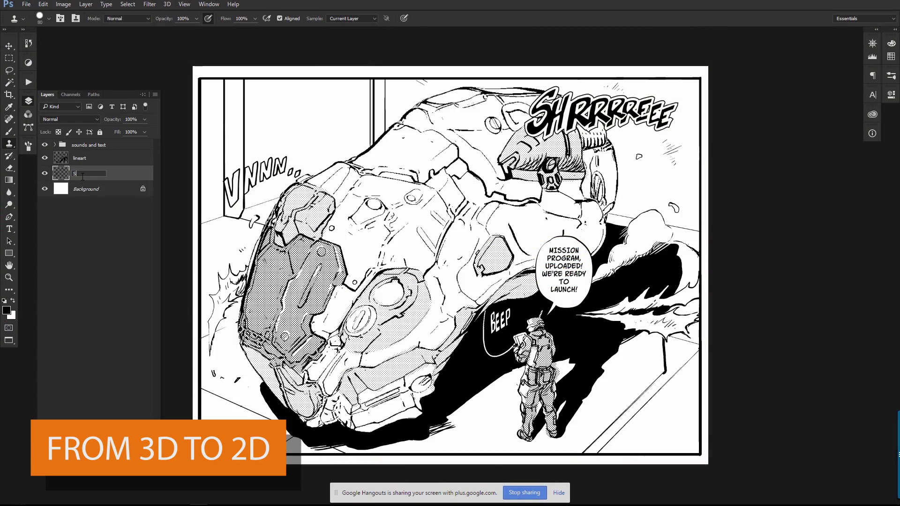
pyautogui.click(45, 145)
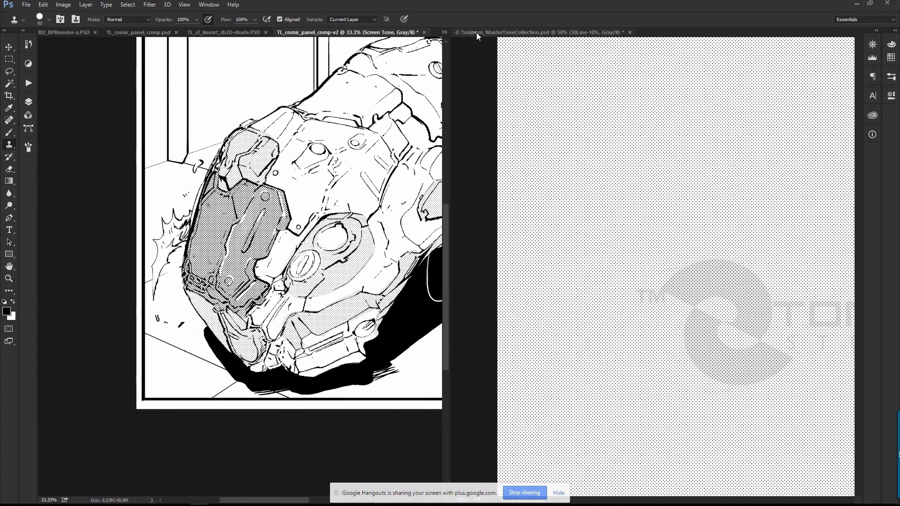
# In Tonikoro_MasterToneCollection.psd, show the 30Line-20% layer instead of 30Line-10% and sample it as the clone source
pyautogui.click(477, 34)
pyautogui.moveTo(699, 239); pyautogui.dragTo(607, 209)
pyautogui.click(29, 101)
pyautogui.click(45, 302)
pyautogui.click(89, 285)
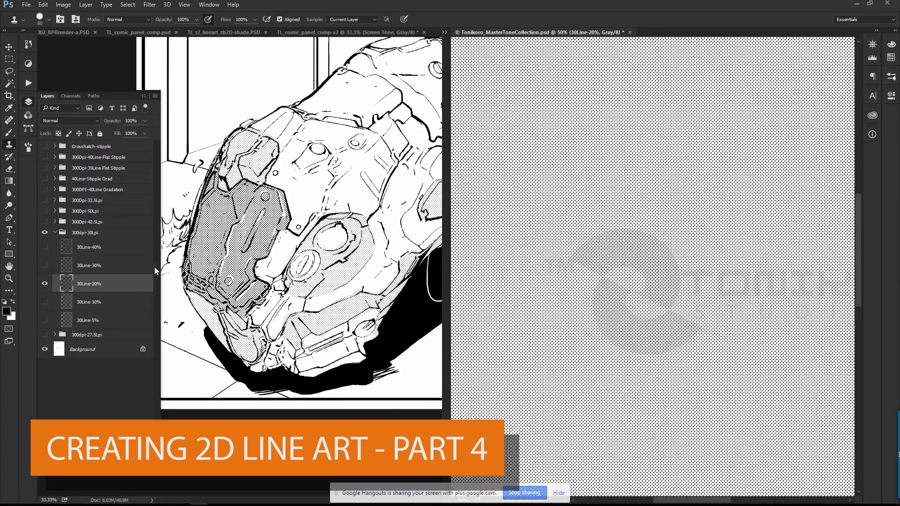
pyautogui.keyDown('alt'); pyautogui.click(564, 169); pyautogui.keyUp('alt')
# Clone the 30Line-20% dot tone over the large front hull panel on the Screen Tone layer of the comic panel
pyautogui.click(262, 265)
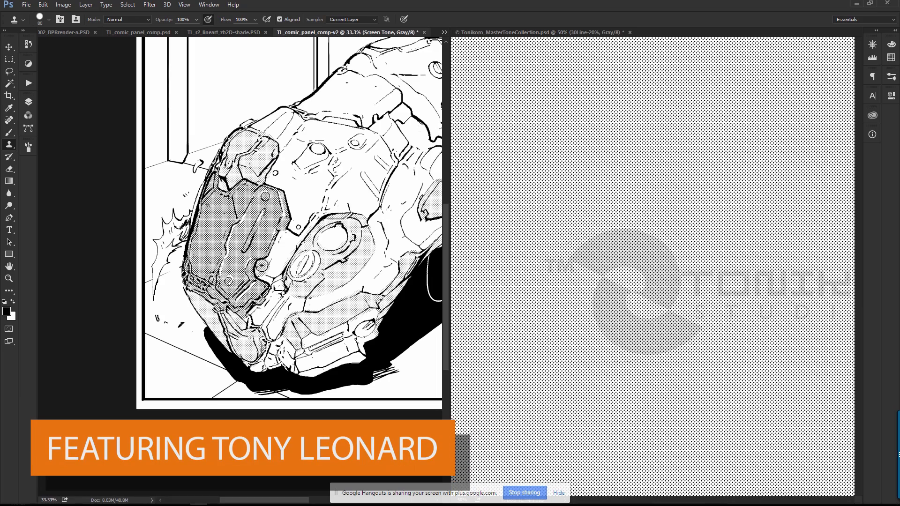
pyautogui.moveTo(282, 247)
pyautogui.mouseDown()
pyautogui.moveTo(309, 216)
pyautogui.moveTo(347, 141)
pyautogui.moveTo(286, 160)
pyautogui.moveTo(308, 186)
pyautogui.moveTo(323, 183)
pyautogui.moveTo(286, 263)
pyautogui.mouseUp()
pyautogui.moveTo(207, 225)
pyautogui.mouseDown()
pyautogui.moveTo(247, 225)
pyautogui.moveTo(246, 194)
pyautogui.moveTo(261, 202)
pyautogui.mouseUp()
pyautogui.moveTo(310, 274); pyautogui.dragTo(199, 218)
pyautogui.moveTo(231, 164)
pyautogui.mouseDown()
pyautogui.moveTo(243, 187)
pyautogui.moveTo(217, 185)
pyautogui.mouseUp()
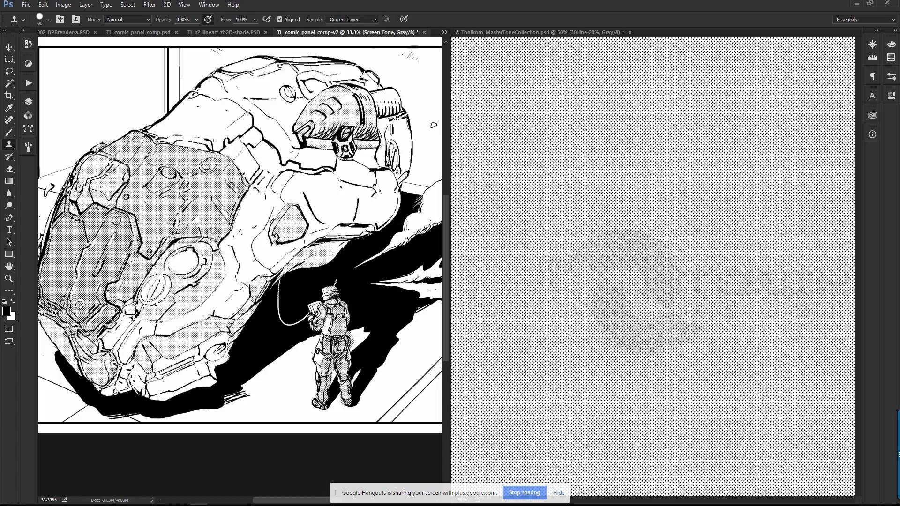
# Erase the tone that spills past the right edge of the large front hull panel
pyautogui.moveTo(223, 217); pyautogui.dragTo(332, 178)
pyautogui.keyDown('ctrl'); pyautogui.click(319, 141); pyautogui.keyUp('ctrl')
pyautogui.keyDown('ctrl'); pyautogui.click(320, 140); pyautogui.keyUp('ctrl')
pyautogui.moveTo(320, 140); pyautogui.dragTo(325, 190)
pyautogui.press('e')
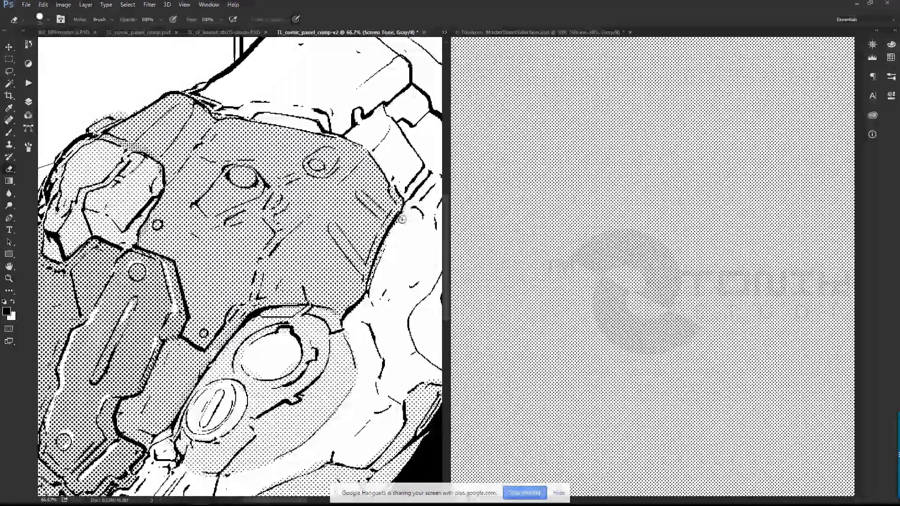
pyautogui.moveTo(402, 219); pyautogui.dragTo(375, 270)
pyautogui.moveTo(340, 361); pyautogui.dragTo(397, 320)
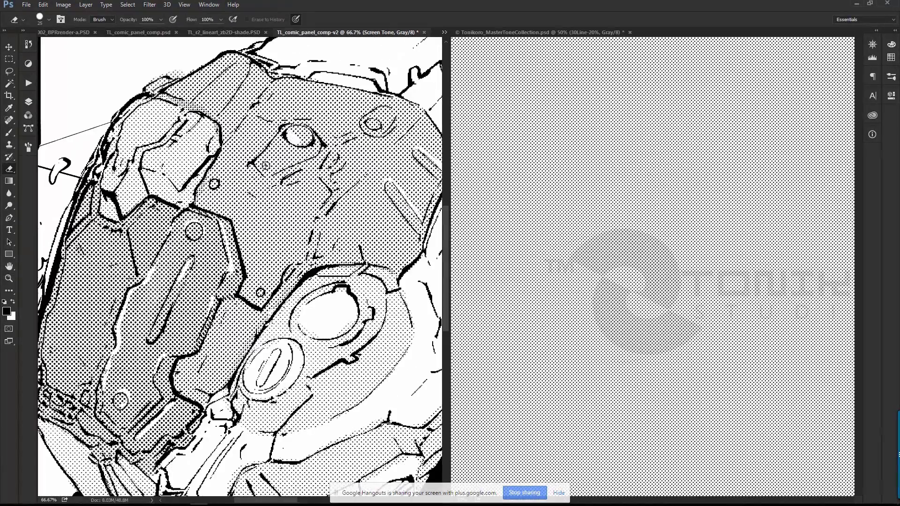
# Undo the last erase and clear highlights from the round bolts and raised details on the toned hull panel
pyautogui.hotkey('ctrl', 'z')
pyautogui.moveTo(272, 156); pyautogui.dragTo(157, 224)
pyautogui.moveTo(249, 244); pyautogui.dragTo(203, 305)
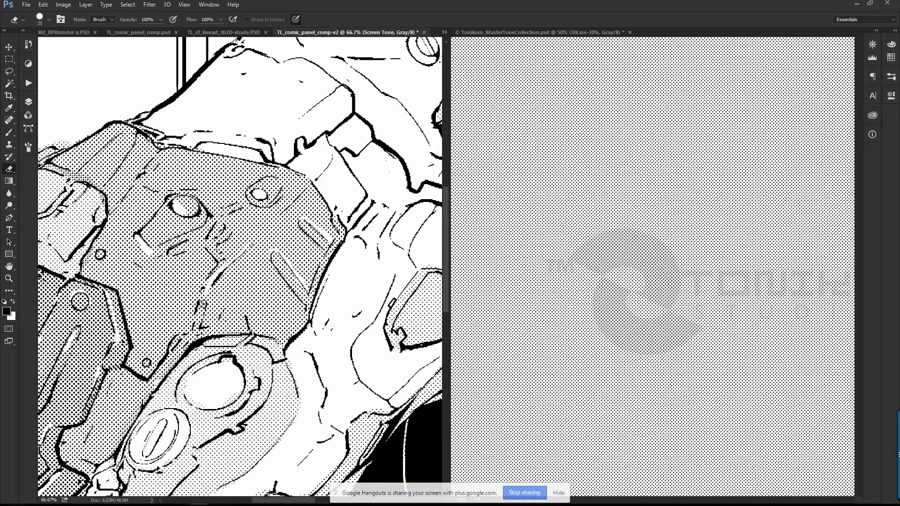
# Erase thin highlight lines along the seams and lower edges of the toned front hull panel
pyautogui.press('z')
pyautogui.keyDown('alt'); pyautogui.click(239, 305); pyautogui.keyUp('alt')
pyautogui.keyDown('alt'); pyautogui.click(239, 305); pyautogui.keyUp('alt')
pyautogui.moveTo(302, 134); pyautogui.dragTo(361, 59)
pyautogui.click(249, 297)
pyautogui.moveTo(249, 297); pyautogui.dragTo(233, 300)
pyautogui.press('e')
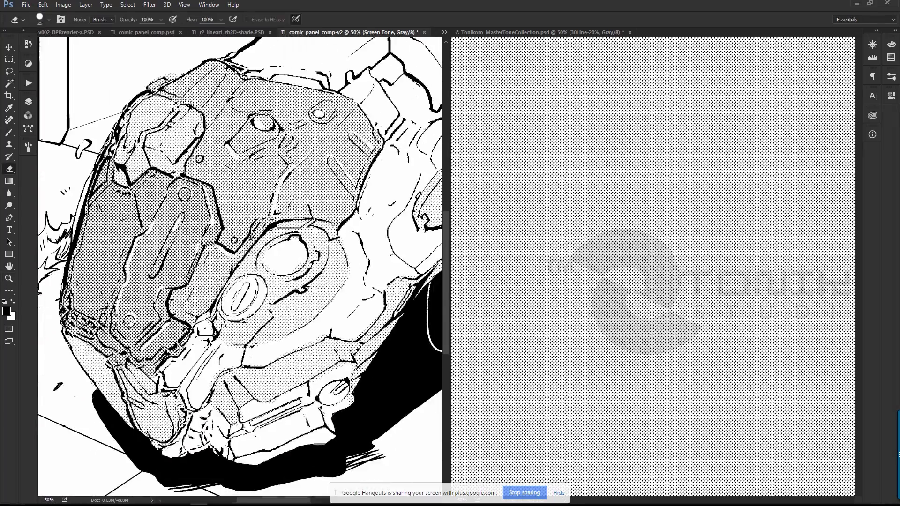
pyautogui.moveTo(287, 283); pyautogui.dragTo(262, 330)
# Switch the tone collection from the 30Line-20% layer to 30Line-10% and sample it as the clone source
pyautogui.press('z')
pyautogui.click(291, 358)
pyautogui.keyDown('alt'); pyautogui.click(291, 358); pyautogui.keyUp('alt')
pyautogui.keyDown('alt'); pyautogui.click(292, 358); pyautogui.keyUp('alt')
pyautogui.click(464, 179)
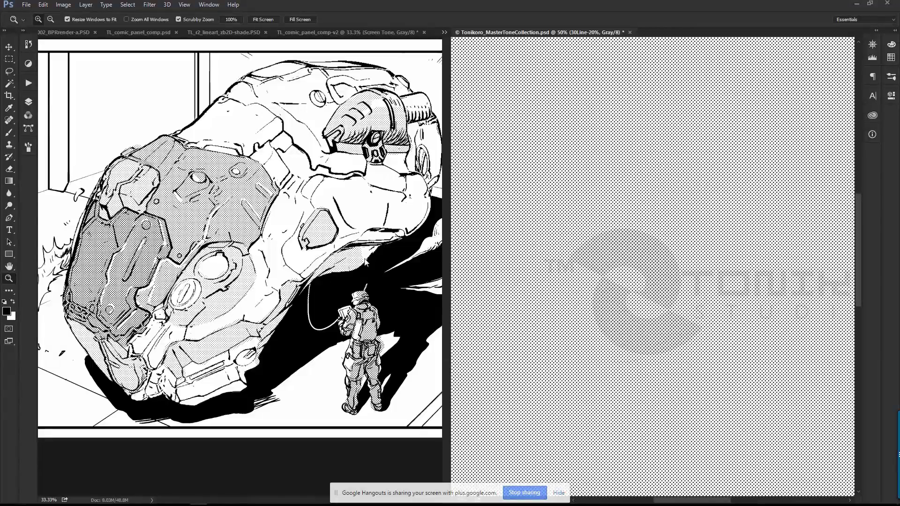
pyautogui.click(28, 102)
pyautogui.click(44, 302)
pyautogui.click(112, 302)
pyautogui.click(44, 284)
pyautogui.press('s')
pyautogui.keyDown('alt'); pyautogui.click(534, 185); pyautogui.keyUp('alt')
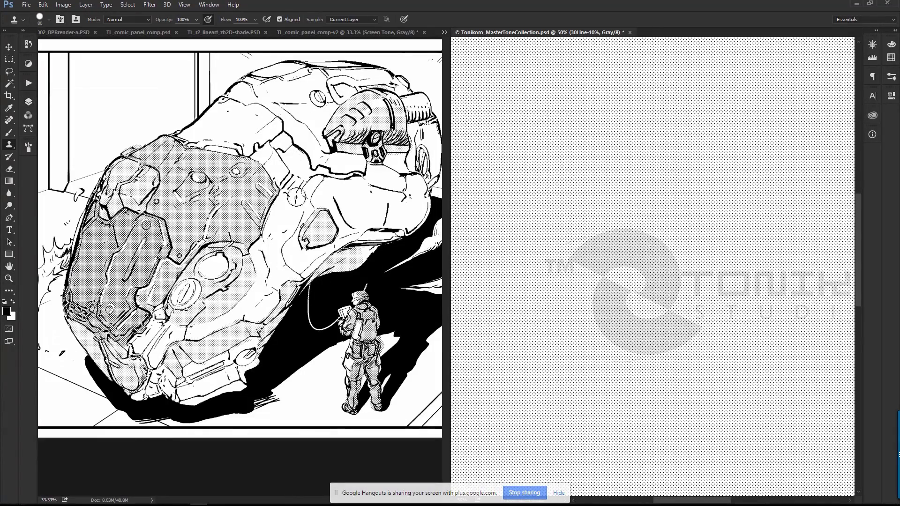
# Clone the 10% tone over the machine's middle body, the upper rear hull areas and the rounded rear end
pyautogui.click(296, 197)
pyautogui.moveTo(296, 197); pyautogui.dragTo(286, 271)
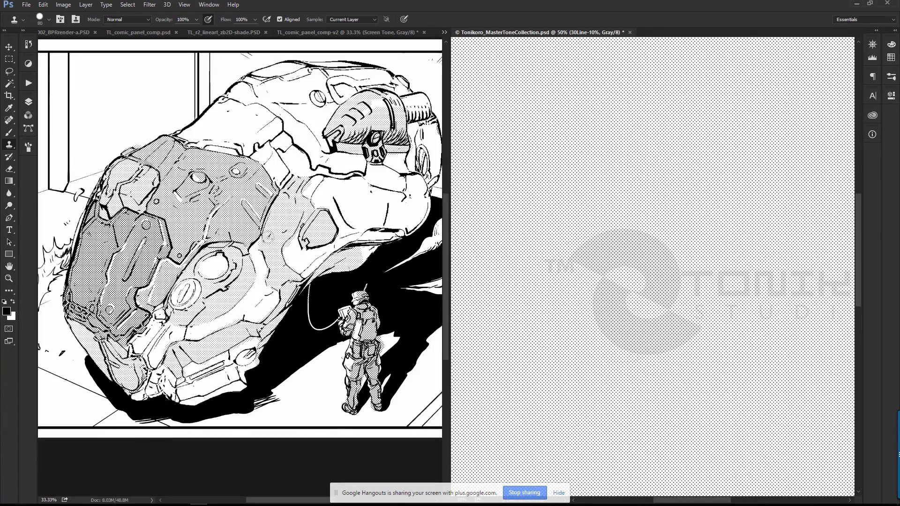
pyautogui.click(271, 297)
pyautogui.moveTo(251, 99)
pyautogui.mouseDown()
pyautogui.moveTo(324, 158)
pyautogui.moveTo(361, 167)
pyautogui.moveTo(403, 164)
pyautogui.moveTo(413, 127)
pyautogui.moveTo(431, 127)
pyautogui.mouseUp()
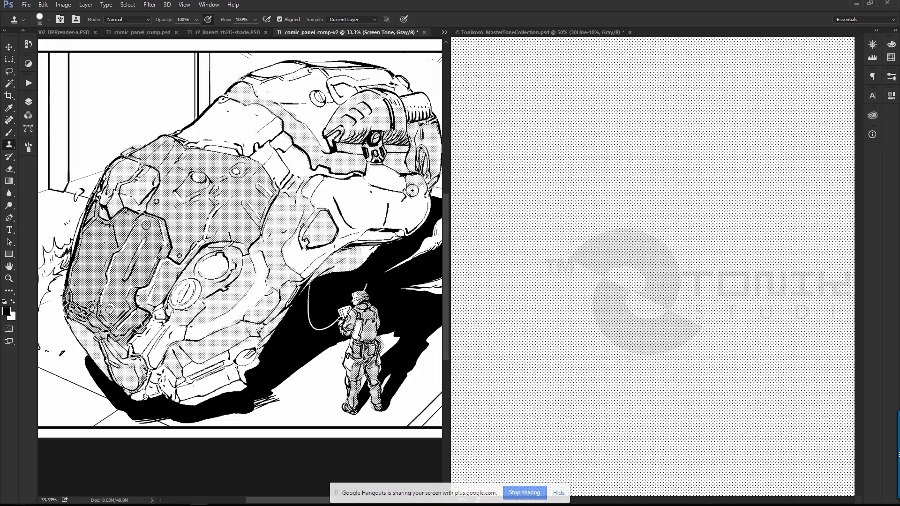
pyautogui.moveTo(412, 191)
pyautogui.mouseDown()
pyautogui.moveTo(410, 225)
pyautogui.moveTo(429, 198)
pyautogui.mouseUp()
pyautogui.moveTo(422, 192)
pyautogui.mouseDown()
pyautogui.moveTo(316, 222)
pyautogui.moveTo(416, 216)
pyautogui.mouseUp()
# Show the 30Line-40% layer instead of 30Line-10% in the tone collection and sample it as the clone source
pyautogui.click(483, 75)
pyautogui.click(28, 102)
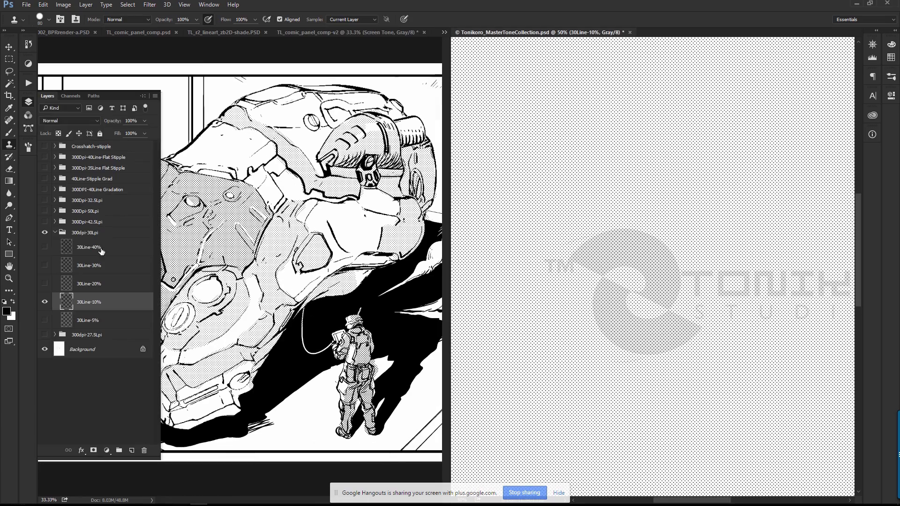
pyautogui.click(102, 252)
pyautogui.click(44, 248)
pyautogui.click(45, 302)
pyautogui.keyDown('alt'); pyautogui.click(521, 178); pyautogui.keyUp('alt')
# Clone the 40% tone over the hull plates along the machine's top and erase the excess around them
pyautogui.click(276, 104)
pyautogui.moveTo(278, 102); pyautogui.dragTo(257, 117)
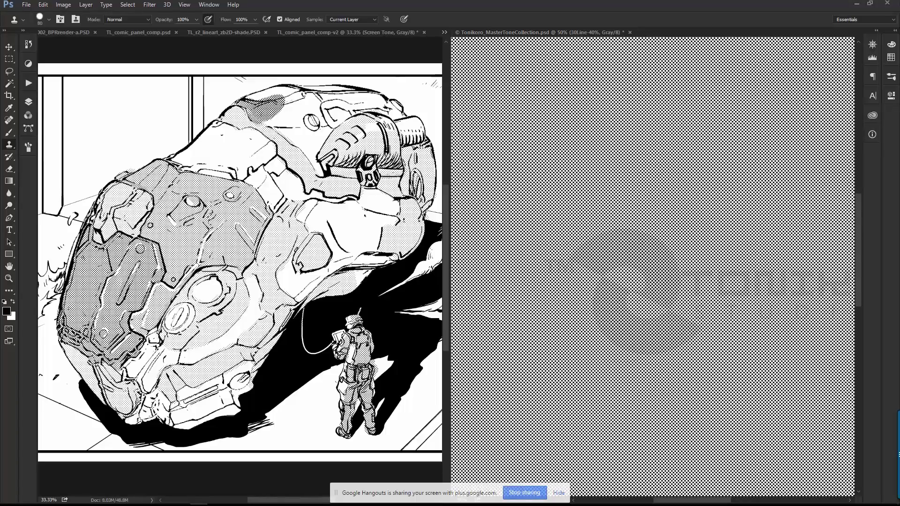
pyautogui.moveTo(319, 117)
pyautogui.mouseDown()
pyautogui.moveTo(401, 111)
pyautogui.moveTo(292, 92)
pyautogui.moveTo(344, 109)
pyautogui.moveTo(352, 101)
pyautogui.mouseUp()
pyautogui.press('e')
pyautogui.moveTo(286, 197); pyautogui.dragTo(342, 198)
pyautogui.keyDown('ctrl'); pyautogui.click(299, 201); pyautogui.keyUp('ctrl')
# Clone the 40% tone onto the shoulder panel above the front hull and the small plate beside it
pyautogui.press('s')
pyautogui.moveTo(198, 175)
pyautogui.mouseDown()
pyautogui.moveTo(242, 163)
pyautogui.moveTo(243, 186)
pyautogui.moveTo(269, 177)
pyautogui.moveTo(257, 205)
pyautogui.moveTo(232, 225)
pyautogui.moveTo(264, 188)
pyautogui.moveTo(153, 185)
pyautogui.mouseUp()
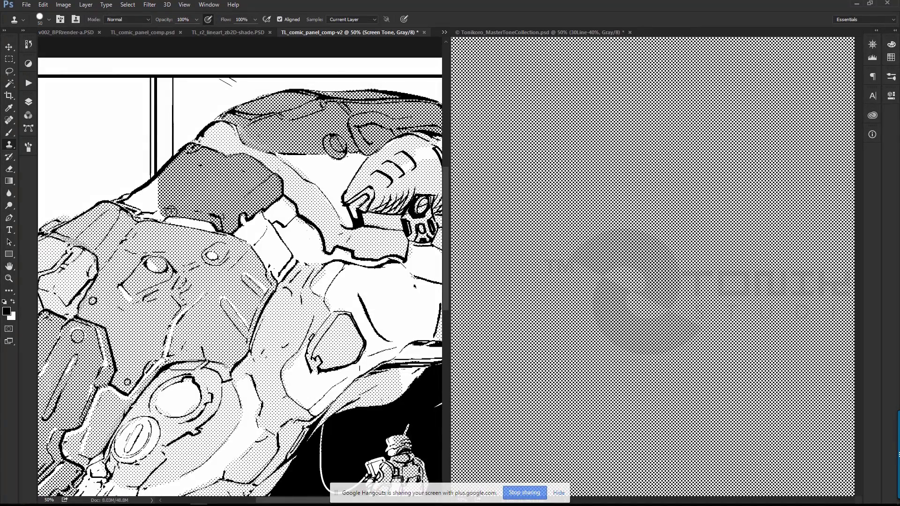
pyautogui.click(512, 31)
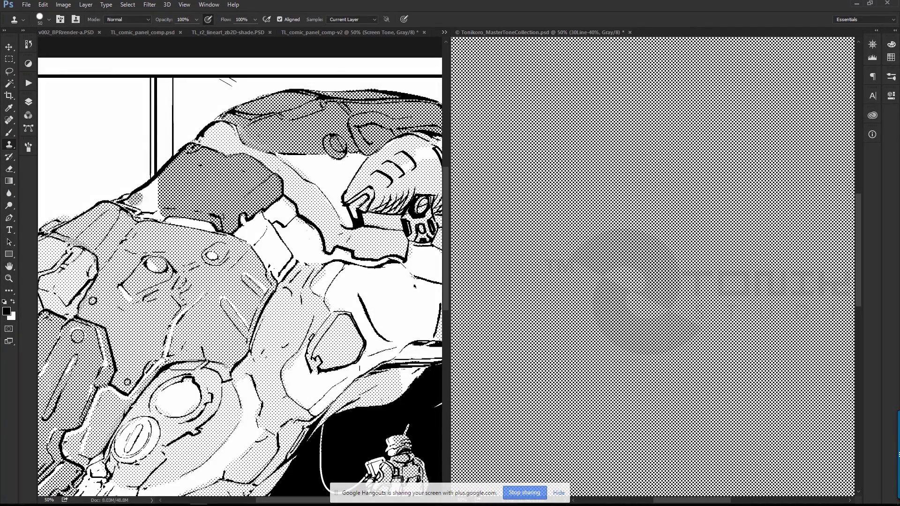
pyautogui.click(225, 205)
pyautogui.moveTo(192, 207)
pyautogui.mouseDown()
pyautogui.moveTo(240, 161)
pyautogui.moveTo(262, 220)
pyautogui.moveTo(216, 217)
pyautogui.moveTo(174, 171)
pyautogui.moveTo(188, 215)
pyautogui.moveTo(267, 192)
pyautogui.moveTo(216, 161)
pyautogui.moveTo(235, 192)
pyautogui.moveTo(279, 209)
pyautogui.mouseUp()
pyautogui.moveTo(239, 234)
pyautogui.mouseDown()
pyautogui.moveTo(280, 253)
pyautogui.moveTo(275, 270)
pyautogui.mouseUp()
pyautogui.hotkey('ctrl', 'space')
pyautogui.moveTo(296, 232); pyautogui.dragTo(358, 189)
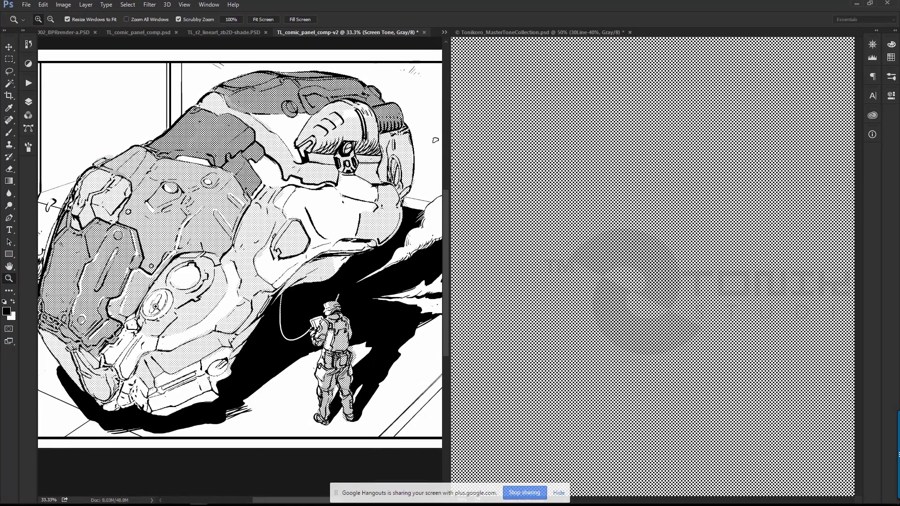
# Clone the 40% tone onto the round cap, the lower front joints and the recessed strip of the bottom plate
pyautogui.press('s')
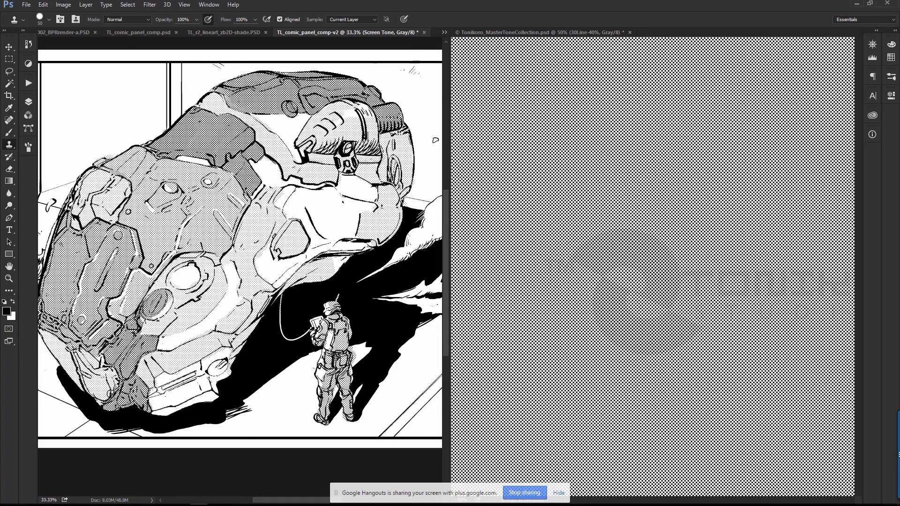
pyautogui.press('space')
pyautogui.moveTo(111, 394); pyautogui.dragTo(147, 340)
pyautogui.keyDown('alt'); pyautogui.click(477, 221); pyautogui.keyUp('alt')
pyautogui.click(234, 300)
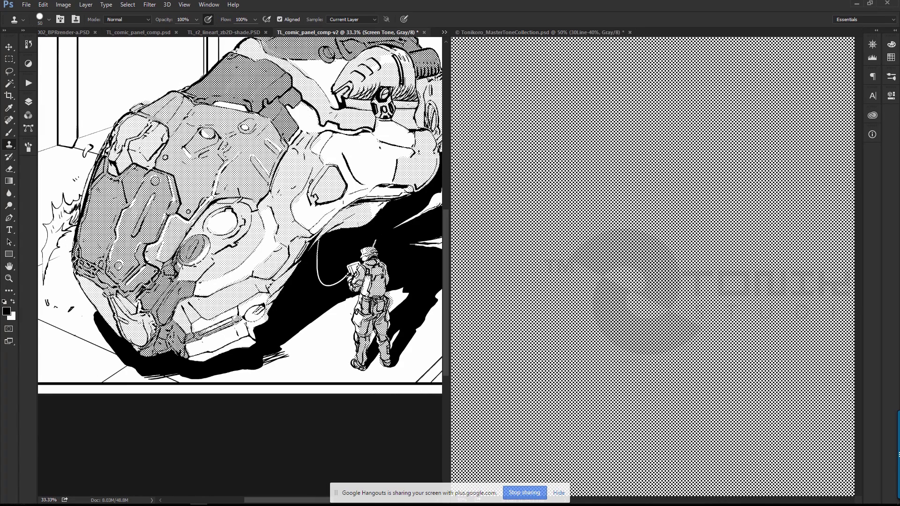
# Resample the 40% tone, clone it onto the hexagonal mount below the dome, and erase highlights in it
pyautogui.moveTo(472, 87); pyautogui.dragTo(411, 181)
pyautogui.click(507, 150)
pyautogui.keyDown('alt'); pyautogui.click(480, 163); pyautogui.keyUp('alt')
pyautogui.click(338, 187)
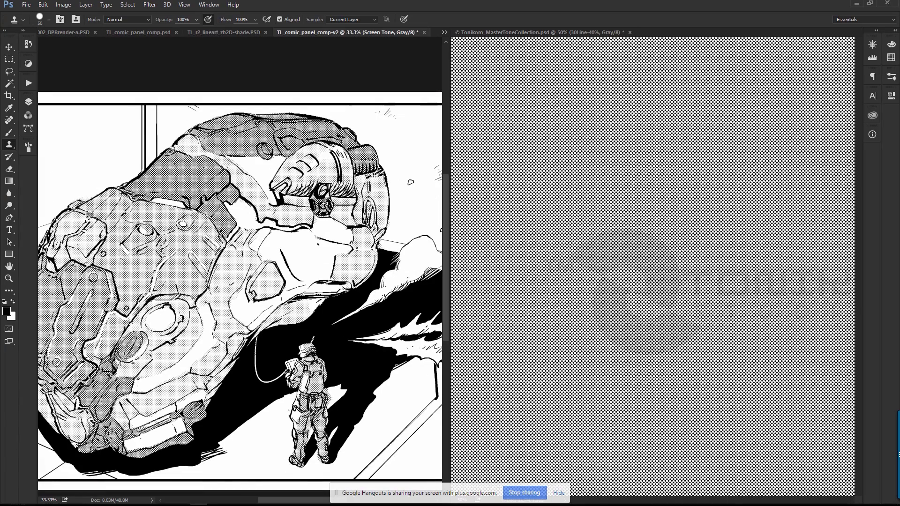
pyautogui.press('e')
pyautogui.moveTo(321, 200); pyautogui.dragTo(319, 215)
# Darken the remaining small rear and lower parts with the 40% tone and erase highlights around them
pyautogui.press('s')
pyautogui.moveTo(307, 286); pyautogui.dragTo(295, 278)
pyautogui.press('e')
pyautogui.moveTo(357, 197); pyautogui.dragTo(361, 219)
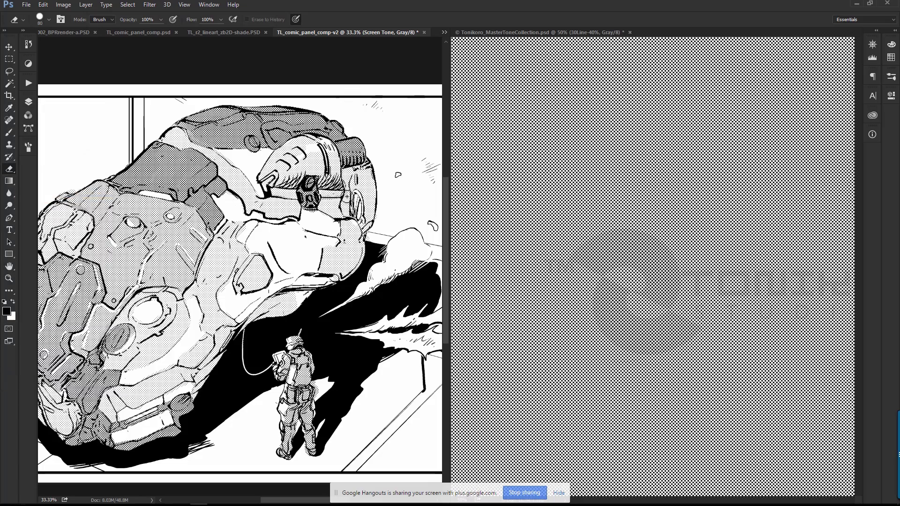
pyautogui.press('s')
pyautogui.moveTo(201, 404); pyautogui.dragTo(326, 408)
pyautogui.hotkey('ctrl', '-')
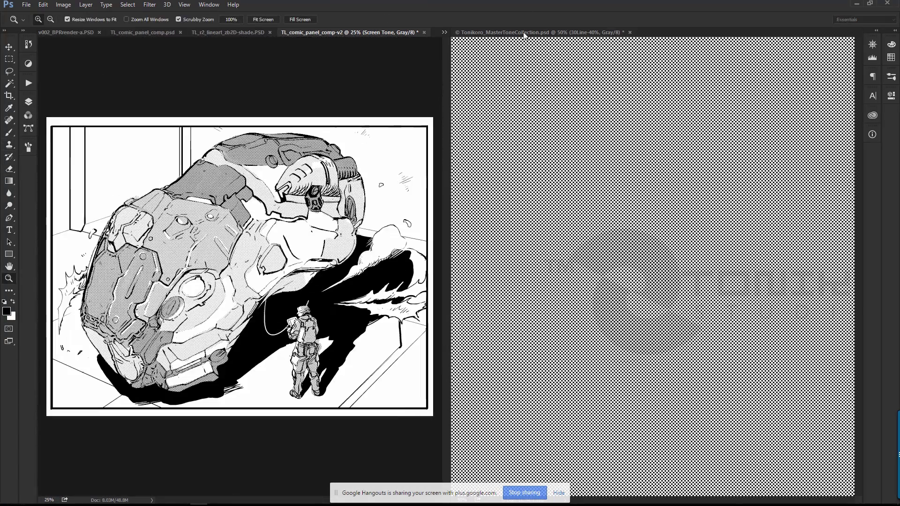
# Bring up custm-grad-v2-3.psd and run the action that extracts its gradient dots onto a transparent lineart layer
pyautogui.click(524, 35)
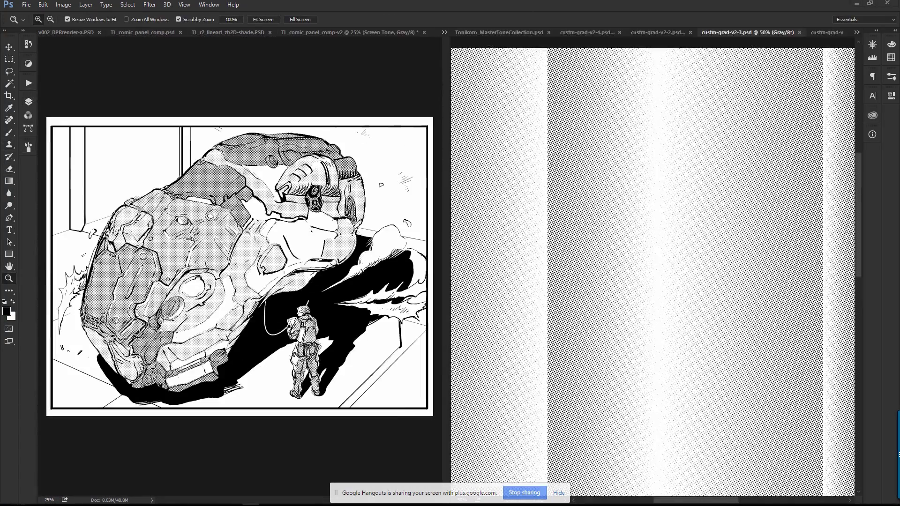
pyautogui.moveTo(633, 86); pyautogui.dragTo(587, 95)
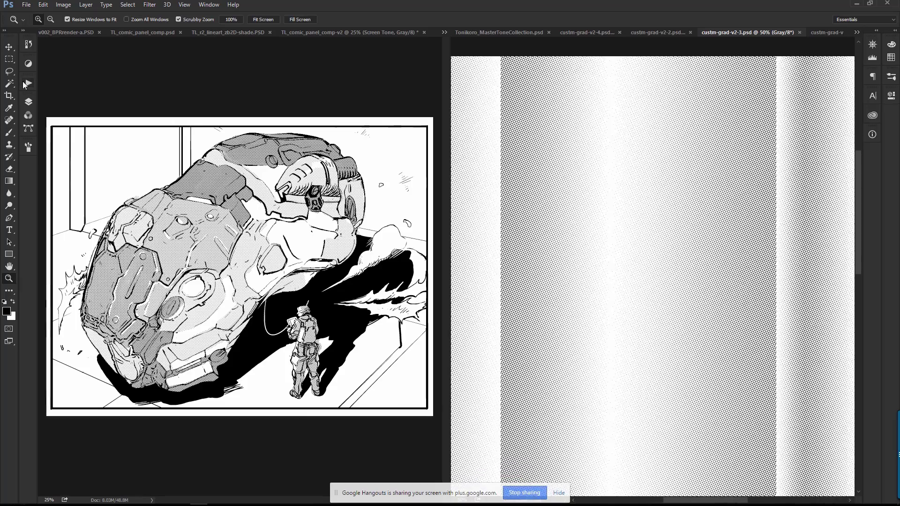
pyautogui.click(27, 83)
pyautogui.click(525, 181)
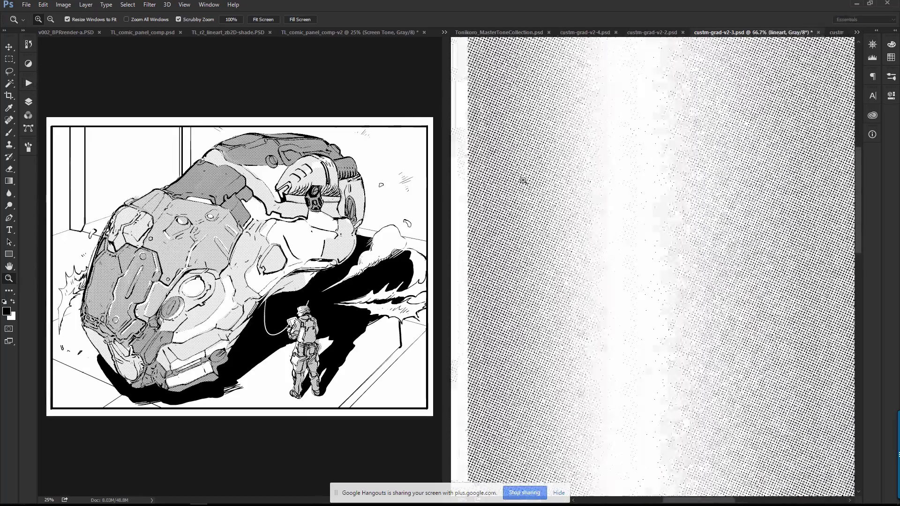
# Select and copy a rectangular area of the gradient running from its white centre to the dark edge
pyautogui.keyDown('alt'); pyautogui.click(586, 246); pyautogui.keyUp('alt')
pyautogui.moveTo(525, 181); pyautogui.dragTo(564, 216)
pyautogui.click(29, 102)
pyautogui.press('m')
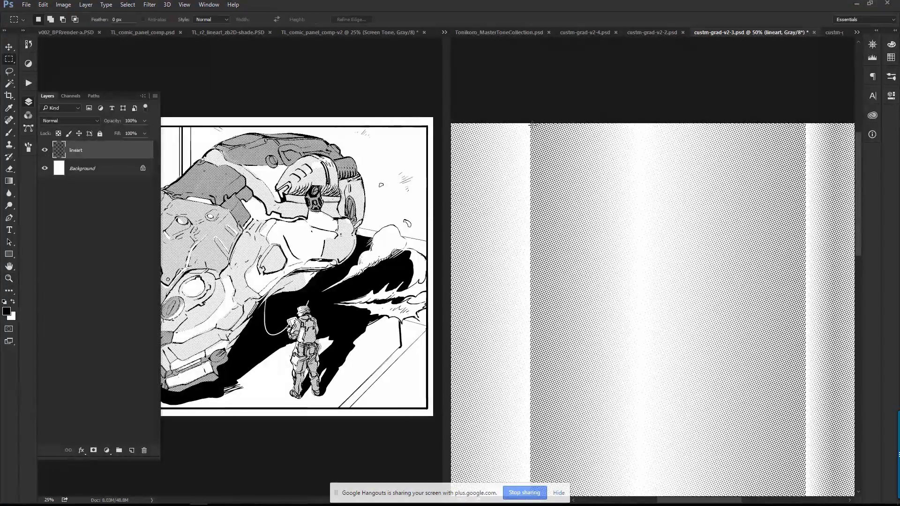
pyautogui.moveTo(642, 124); pyautogui.dragTo(807, 418)
pyautogui.click(407, 234)
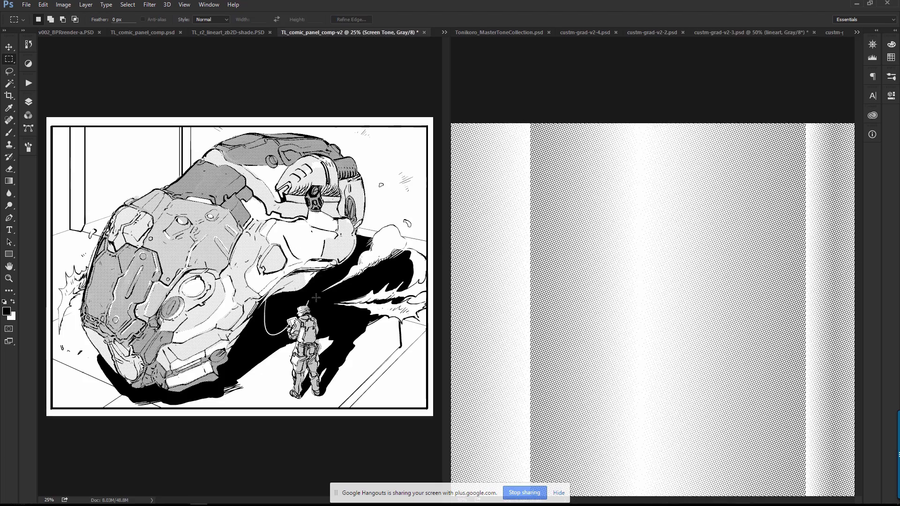
# Show the comic panel full screen and paste the copied gradient tone over its upper-left part
pyautogui.press('f')
pyautogui.press('z')
pyautogui.click(411, 198)
pyautogui.click(410, 198)
pyautogui.moveTo(434, 178); pyautogui.dragTo(487, 291)
pyautogui.hotkey('ctrl', 'v')
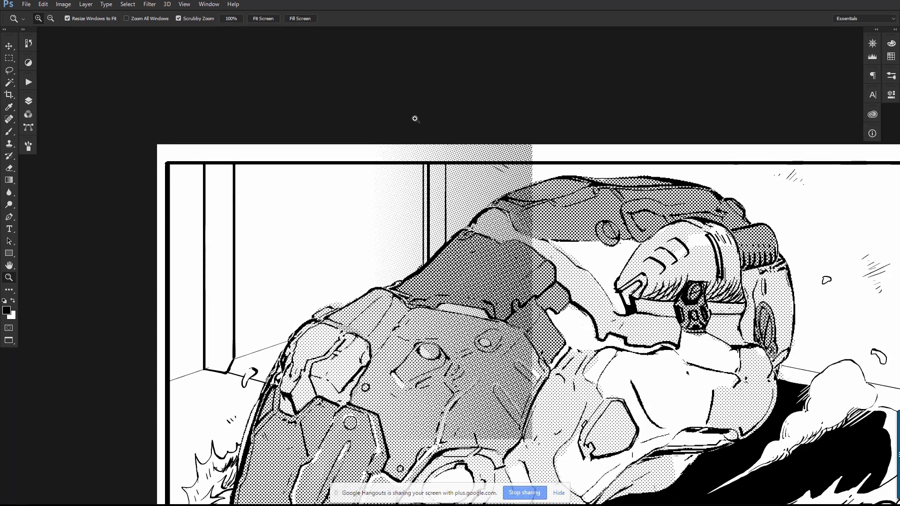
# Rotate the pasted gradient by -90 degrees and move it over the background wall behind the machine
pyautogui.hotkey('ctrl', 't')
pyautogui.moveTo(364, 149); pyautogui.dragTo(267, 296)
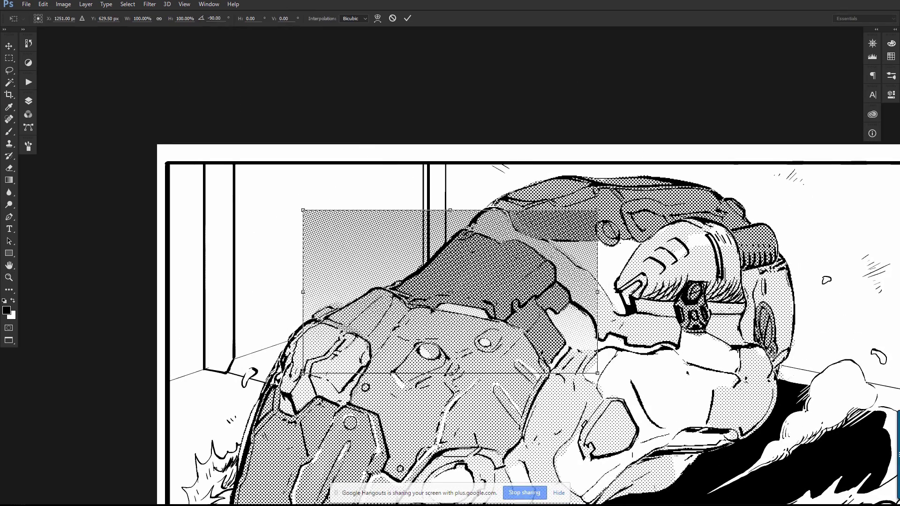
pyautogui.press('Return')
pyautogui.press('v')
pyautogui.moveTo(412, 238)
pyautogui.mouseDown()
pyautogui.moveTo(259, 208)
pyautogui.moveTo(273, 198)
pyautogui.mouseUp()
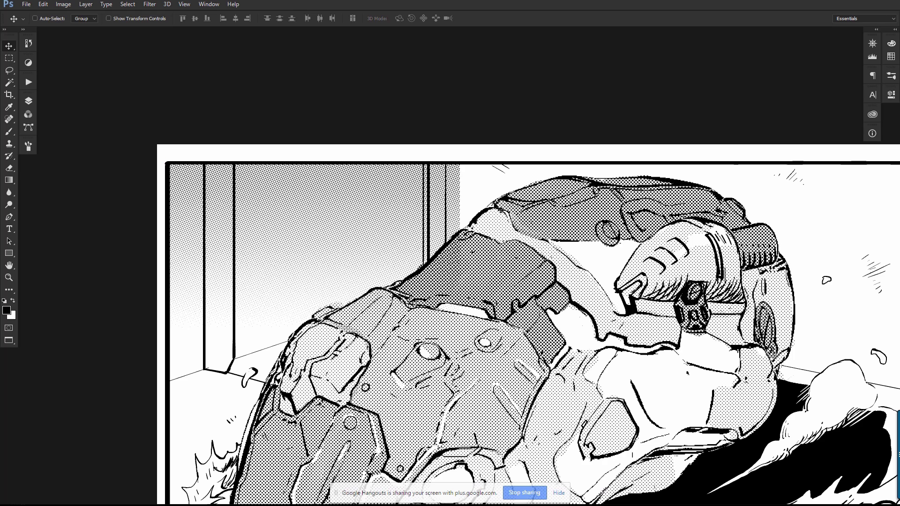
# Erase the gradient tone beyond the wall's right edge and around the hull outline, undoing an unwanted stroke
pyautogui.press('e')
pyautogui.moveTo(457, 154); pyautogui.dragTo(453, 229)
pyautogui.moveTo(454, 196); pyautogui.dragTo(414, 289)
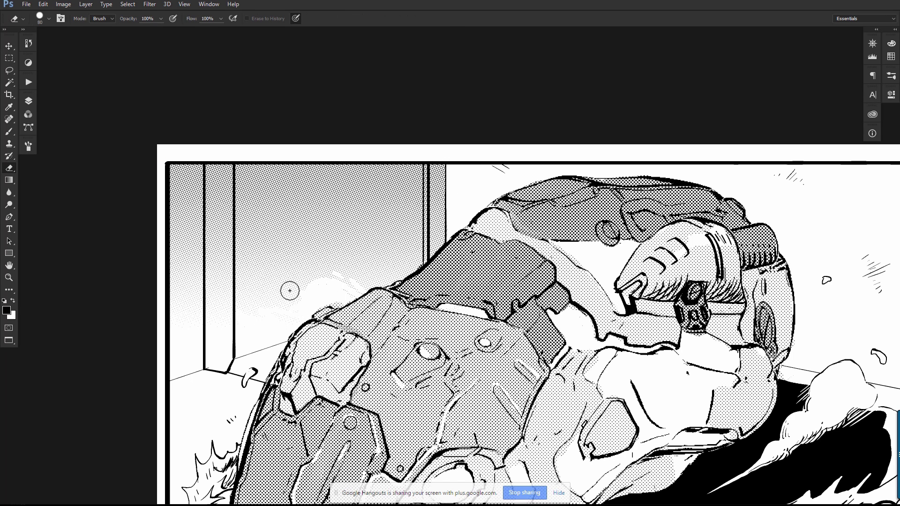
pyautogui.hotkey('ctrl', 'z')
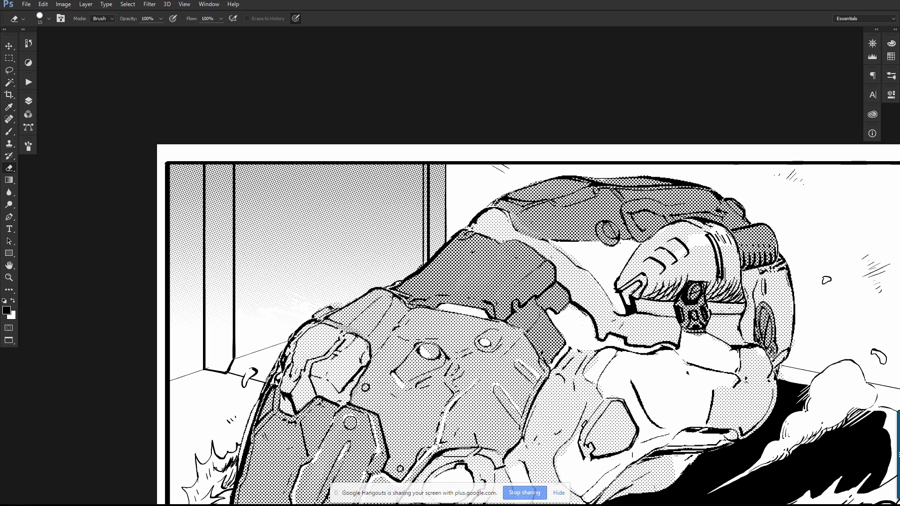
pyautogui.moveTo(466, 252); pyautogui.dragTo(484, 143)
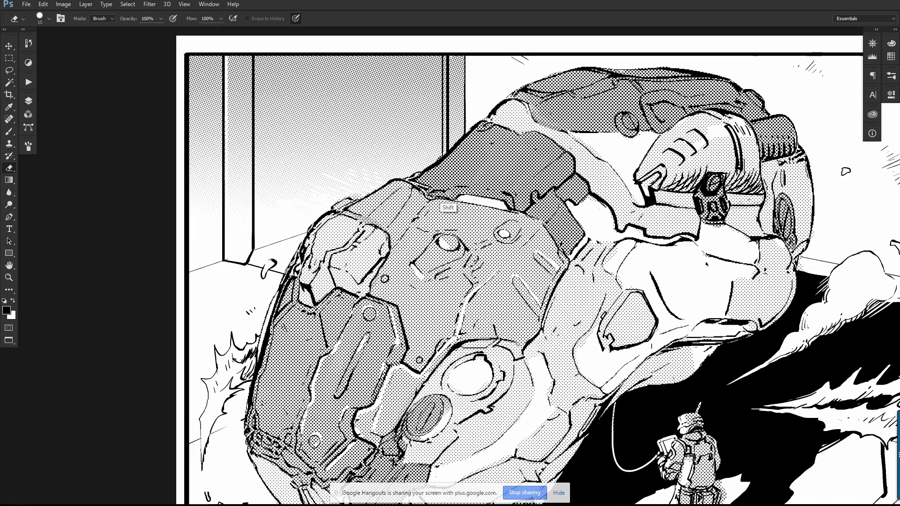
# Copy another vertical section of the dotted gradient and paste it into the comic panel shown full screen
pyautogui.hotkey('ctrl', '0')
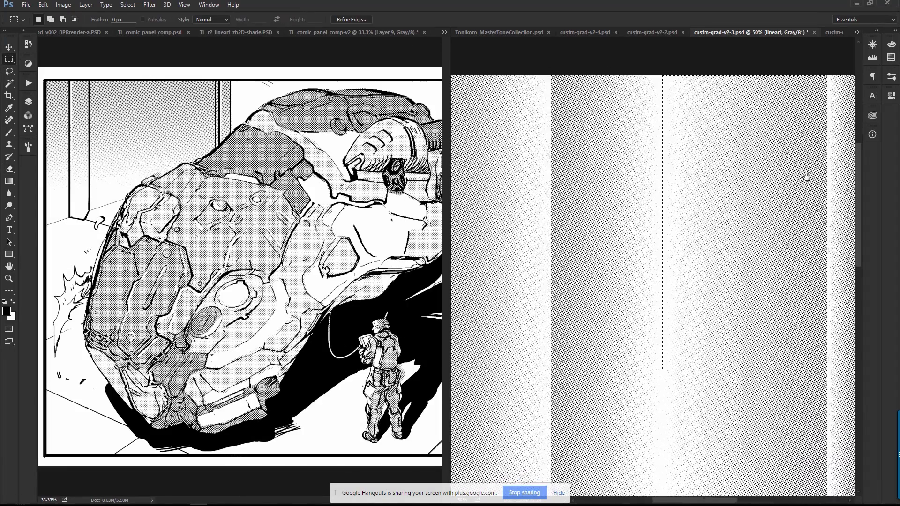
pyautogui.moveTo(807, 177); pyautogui.dragTo(833, 171)
pyautogui.moveTo(466, 70); pyautogui.dragTo(578, 485)
pyautogui.click(394, 32)
pyautogui.press('f')
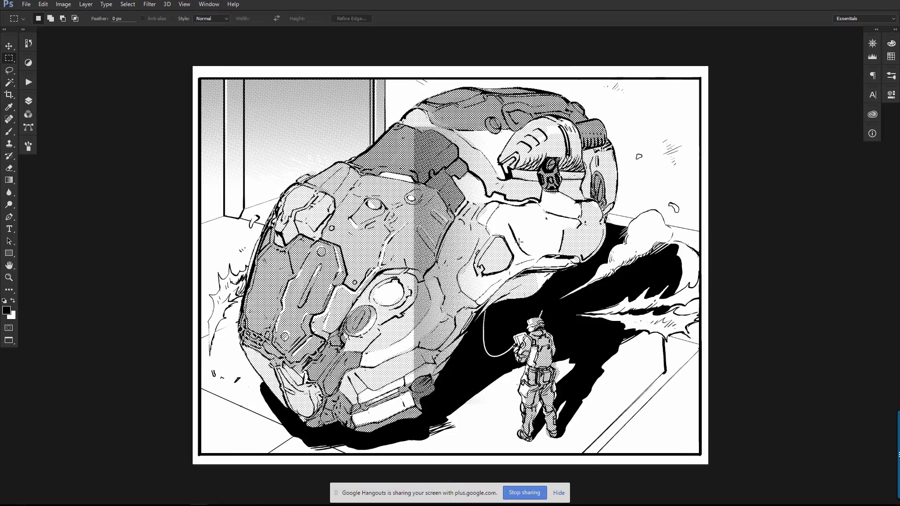
# Rotate the pasted gradient by about -115 degrees and position it over the pale hull section above the soldier
pyautogui.moveTo(609, 235)
pyautogui.mouseDown()
pyautogui.moveTo(612, 263)
pyautogui.moveTo(593, 211)
pyautogui.moveTo(608, 239)
pyautogui.mouseUp()
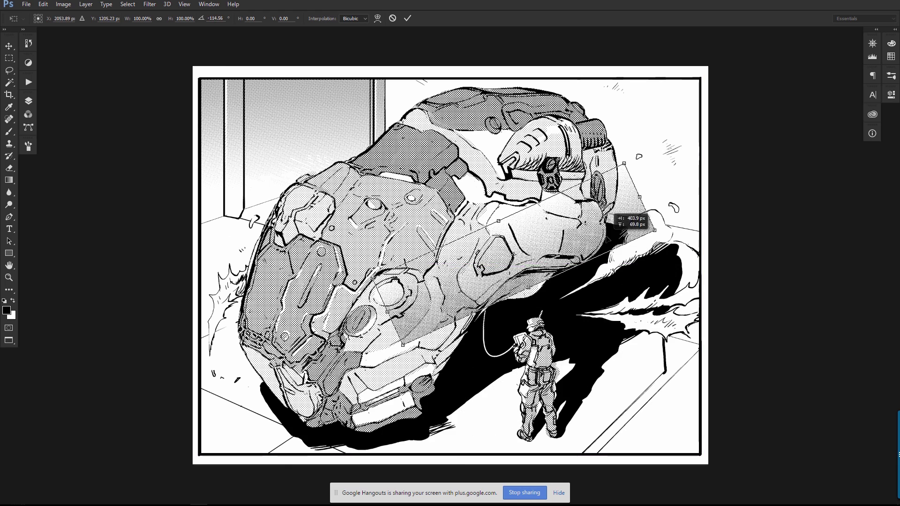
pyautogui.moveTo(646, 281); pyautogui.dragTo(651, 256)
pyautogui.press('Return')
# Delete the pasted gradient outside the pale hull section, using freehand selections and an inverted selection
pyautogui.press('l')
pyautogui.moveTo(557, 157)
pyautogui.mouseDown()
pyautogui.moveTo(615, 136)
pyautogui.moveTo(580, 265)
pyautogui.mouseUp()
pyautogui.press('Delete')
pyautogui.hotkey('ctrl', 'd')
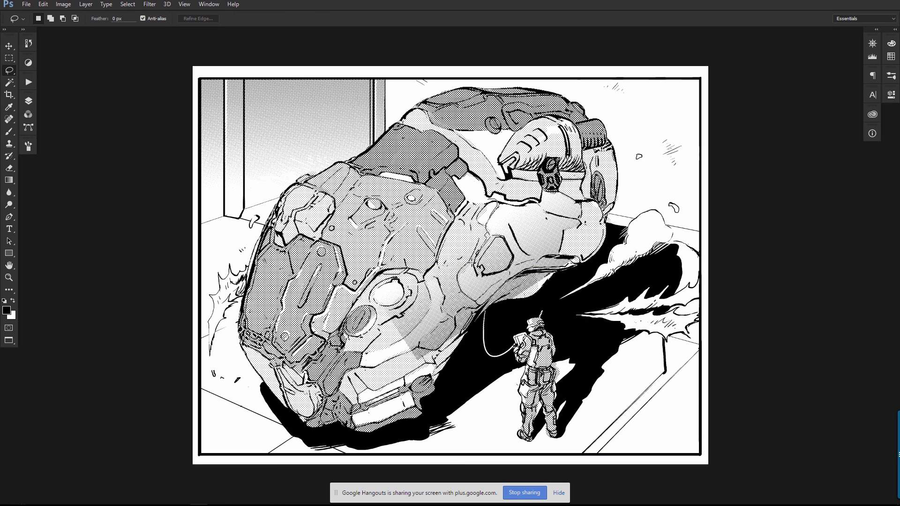
pyautogui.moveTo(487, 308); pyautogui.dragTo(497, 201)
pyautogui.hotkey('ctrl', 'shift', 'i')
pyautogui.press('Delete')
pyautogui.hotkey('ctrl', 'd')
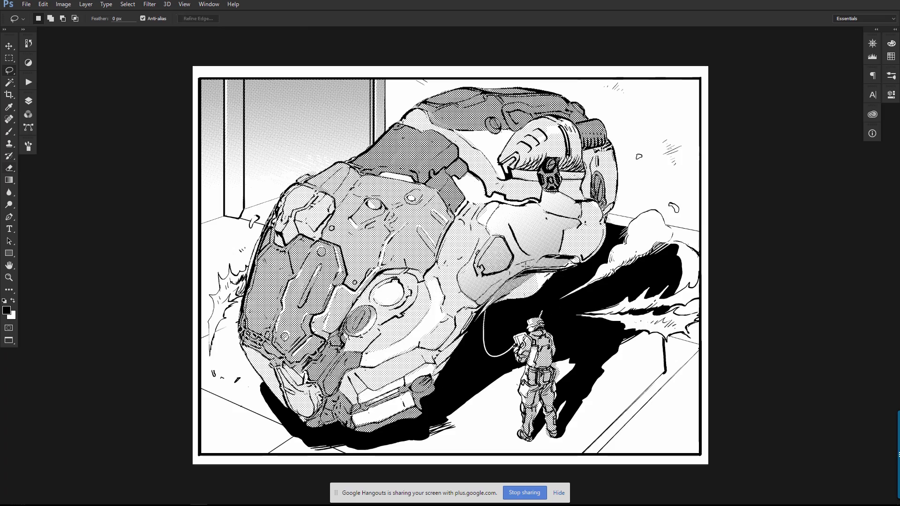
# Erase leftover gradient tone along the hull's lower edge beside the black shadow
pyautogui.press('e')
pyautogui.moveTo(525, 278); pyautogui.dragTo(492, 303)
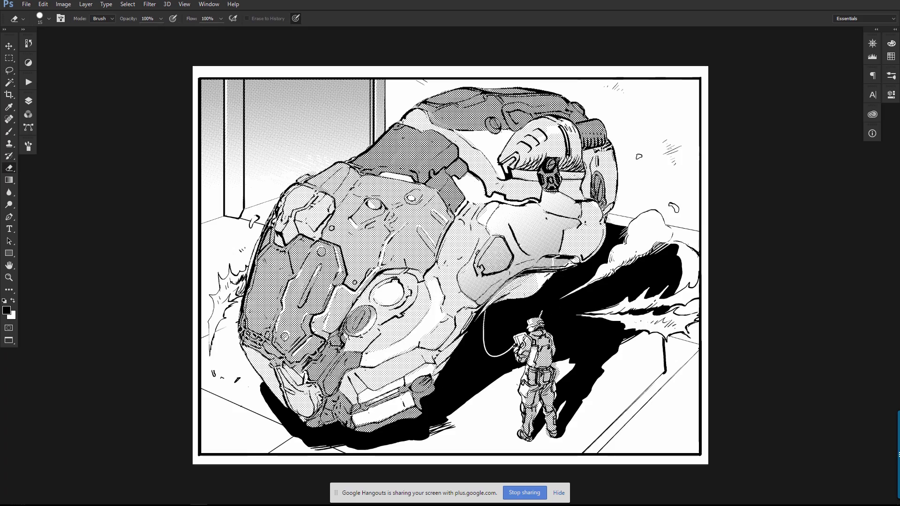
pyautogui.hotkey('ctrl', '+')
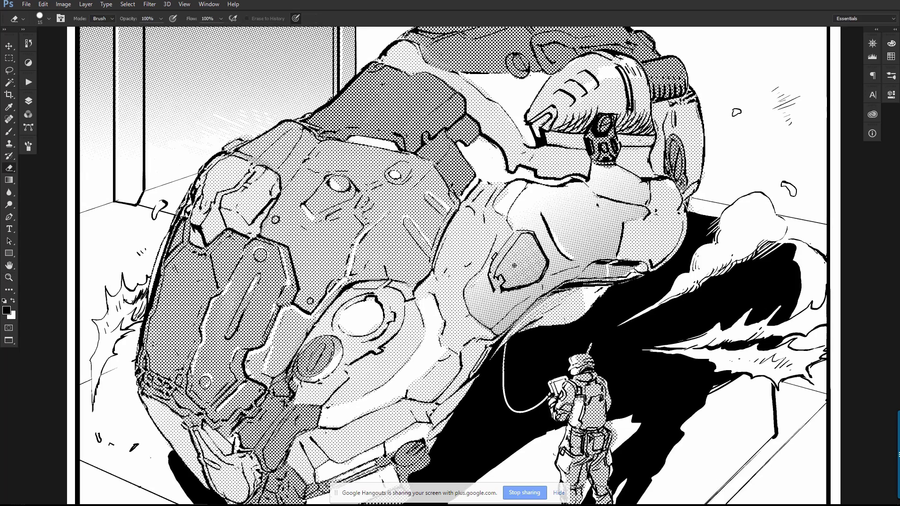
pyautogui.press('z')
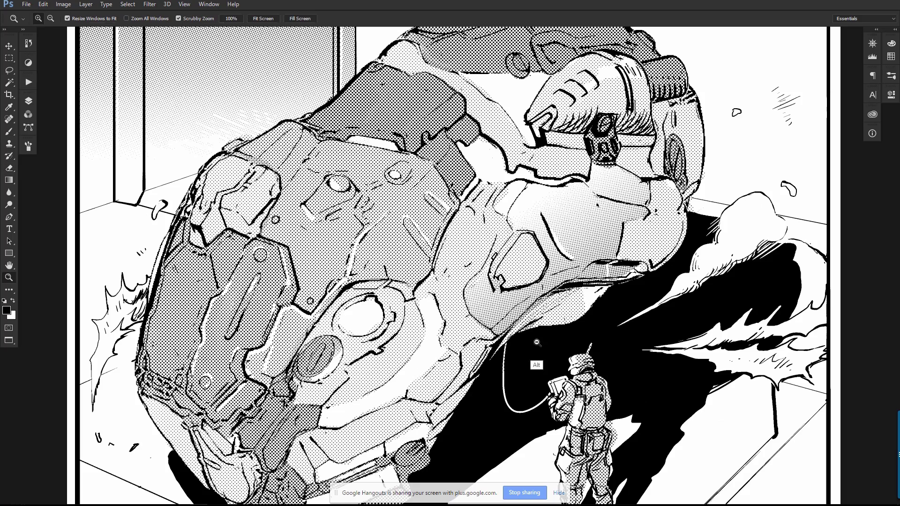
pyautogui.click(537, 342)
pyautogui.keyDown('alt'); pyautogui.click(535, 295); pyautogui.keyUp('alt')
# Merge the pasted gradient layers down into the Screen Tone layer
pyautogui.click(28, 101)
pyautogui.hotkey('ctrl', 'e')
pyautogui.hotkey('ctrl', 'e')
pyautogui.hotkey('ctrl', '0')
pyautogui.press('e')
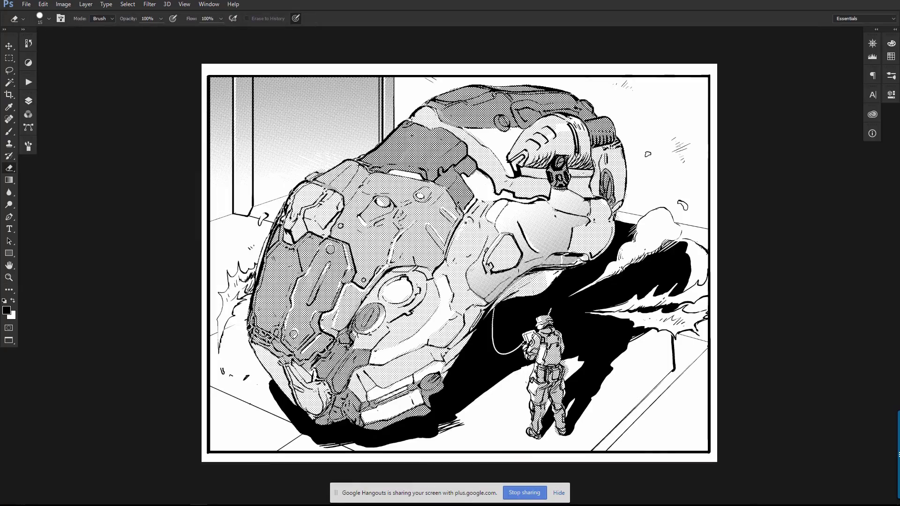
# Examine the toned hull and its gradient edges up close and in the full panel view
pyautogui.press('z')
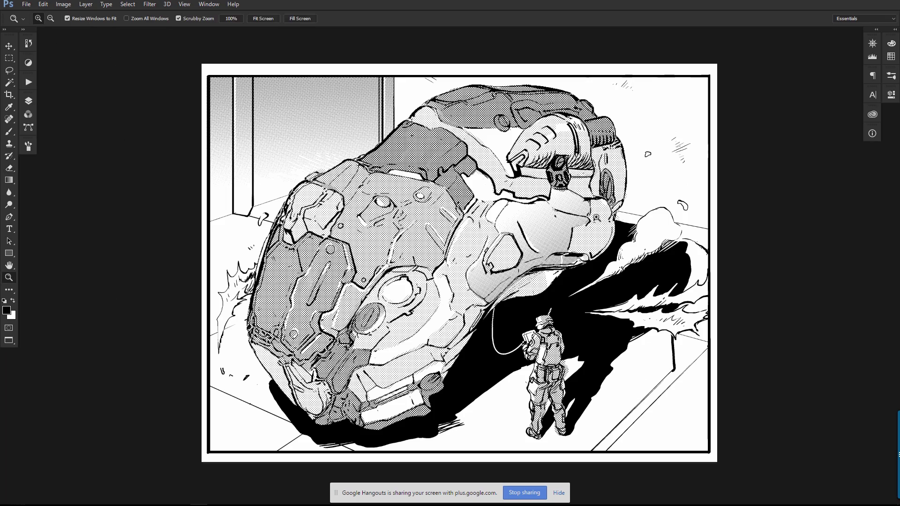
pyautogui.press('e')
pyautogui.press('z')
pyautogui.click(516, 230)
pyautogui.keyDown('alt'); pyautogui.click(589, 221); pyautogui.keyUp('alt')
pyautogui.click(509, 235)
pyautogui.keyDown('alt'); pyautogui.click(407, 251); pyautogui.keyUp('alt')
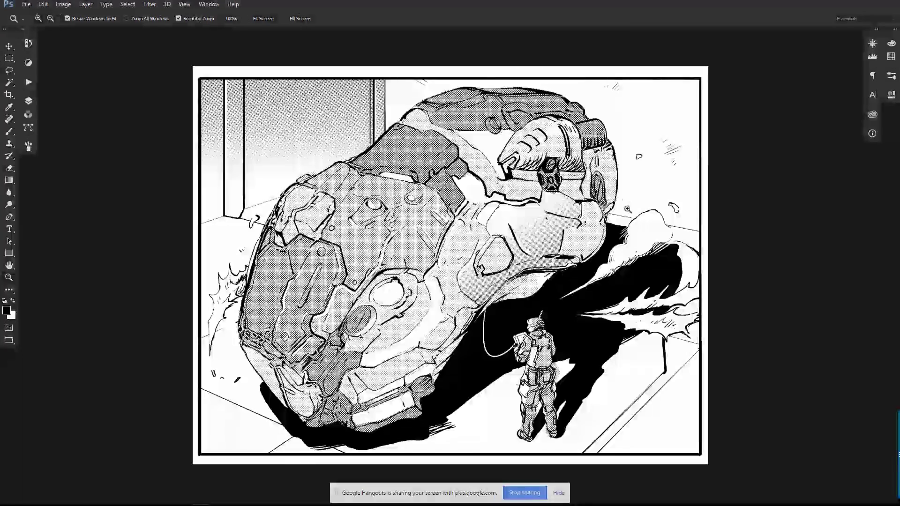
pyautogui.press('e')
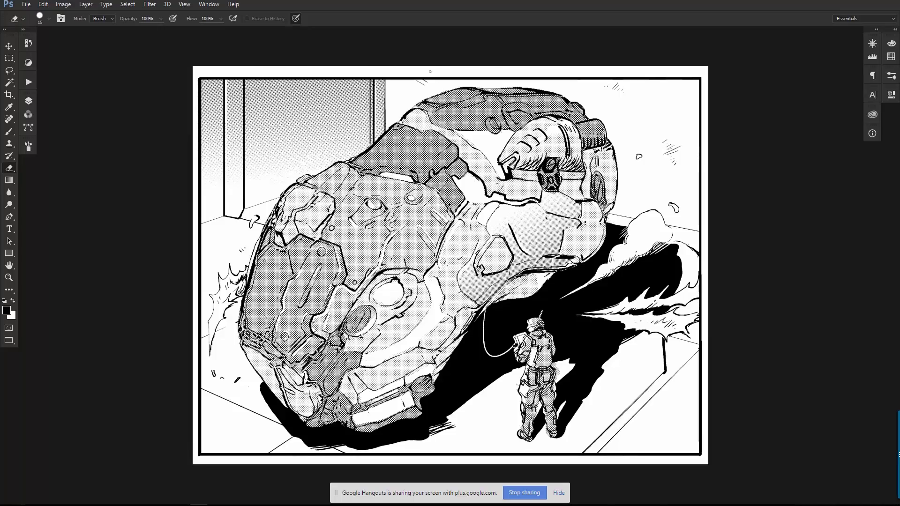
# Erase part of the tone on the soldier's hips and upper trousers
pyautogui.press('z')
pyautogui.keyDown('alt'); pyautogui.click(451, 385); pyautogui.keyUp('alt')
pyautogui.click(512, 422)
pyautogui.press('e')
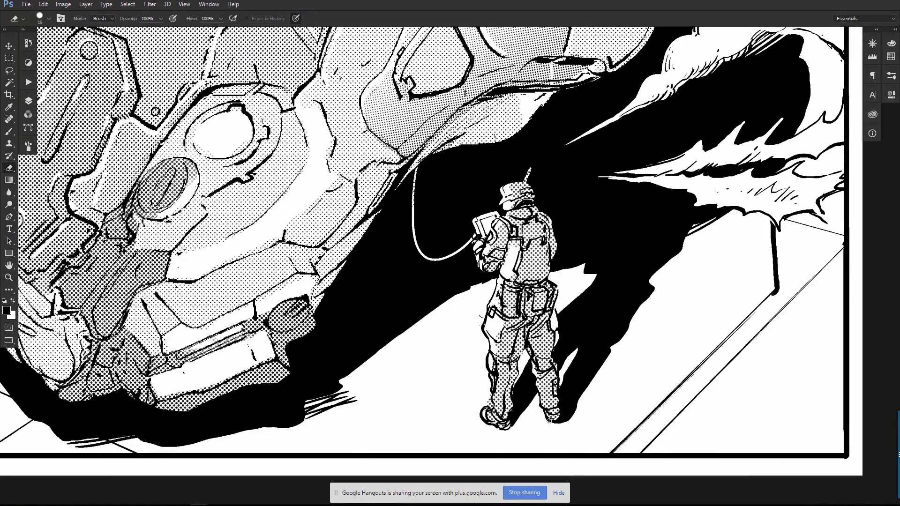
pyautogui.press('z')
pyautogui.press('e')
pyautogui.moveTo(527, 305); pyautogui.dragTo(544, 324)
pyautogui.press('z')
pyautogui.keyDown('alt'); pyautogui.click(544, 315); pyautogui.keyUp('alt')
pyautogui.keyDown('alt'); pyautogui.click(572, 307); pyautogui.keyUp('alt')
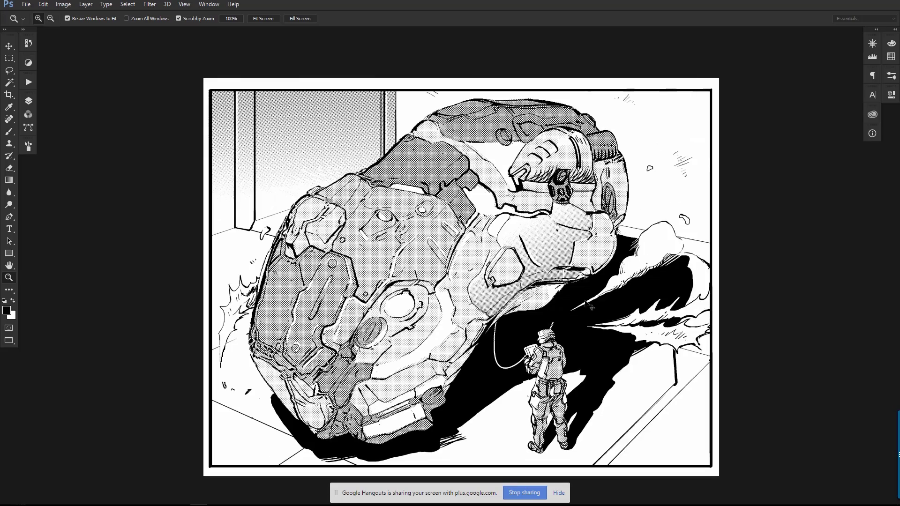
# Save the panel as the Photoshop file TL_comic_panel_comp-v2 in the TL_Zbrush_vidcap_demo_03242016 folder
pyautogui.hotkey('ctrl', 'shift', 's')
pyautogui.click(375, 213)
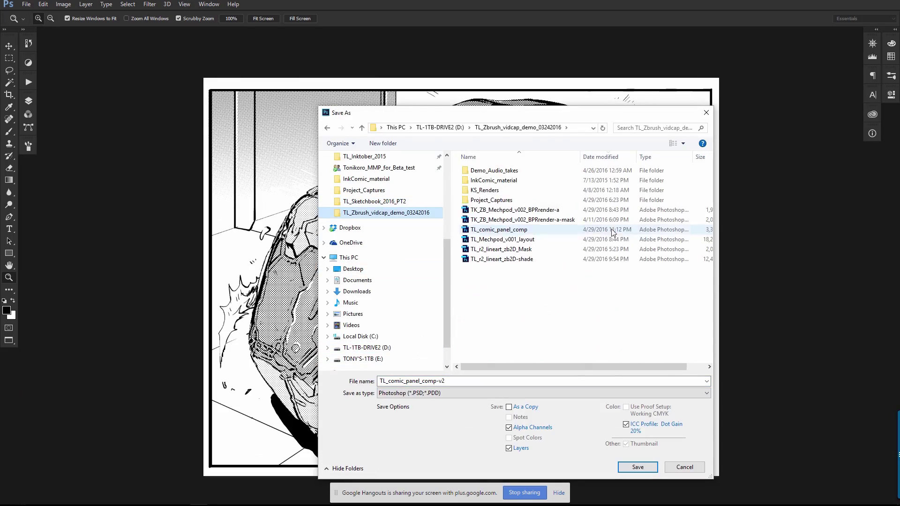
pyautogui.click(637, 468)
# Return to the side-by-side documents and copy a wide horizontal band of the gradient in custm-grad-v2-2.psd
pyautogui.press('f')
pyautogui.press('f')
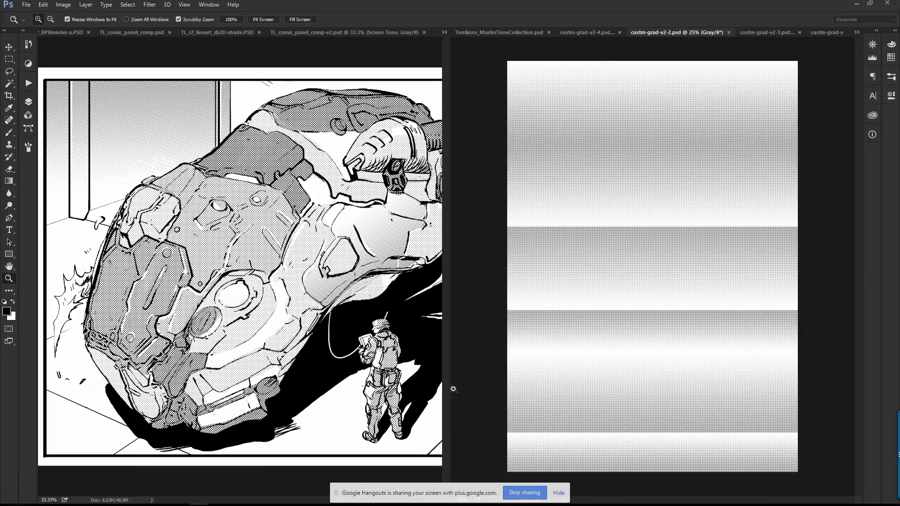
pyautogui.click(28, 83)
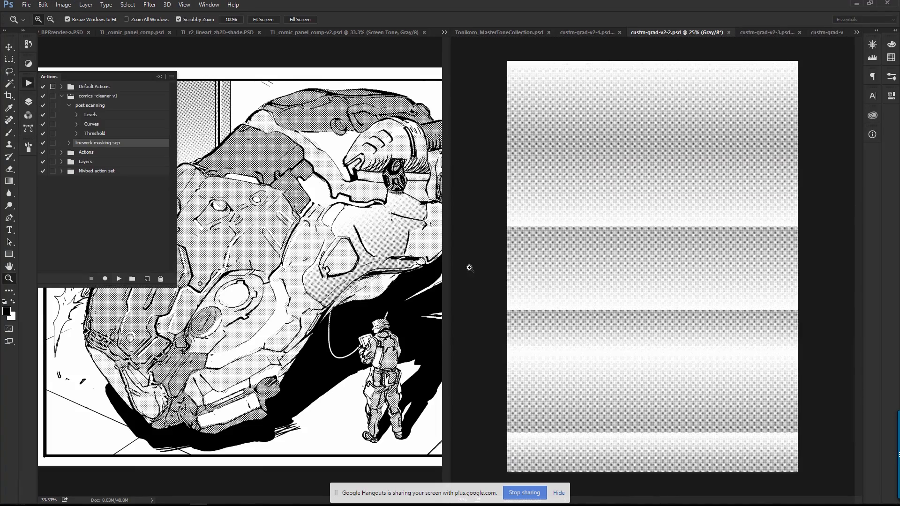
pyautogui.click(28, 102)
pyautogui.doubleClick(593, 448)
pyautogui.moveTo(593, 448); pyautogui.dragTo(623, 387)
pyautogui.press('m')
pyautogui.moveTo(451, 196); pyautogui.dragTo(802, 355)
pyautogui.hotkey('ctrl', 'c')
# Paste the gradient band into the full-screen comic panel, rotate it -30 degrees and place it over the lower-right floor corner
pyautogui.click(404, 216)
pyautogui.press('f')
pyautogui.hotkey('ctrl', 'v')
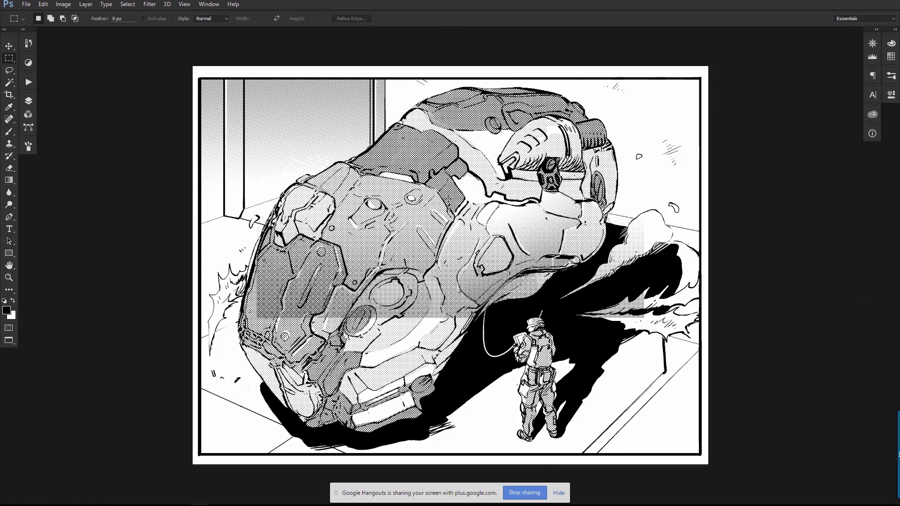
pyautogui.press('b')
pyautogui.moveTo(434, 235)
pyautogui.mouseDown()
pyautogui.moveTo(384, 398)
pyautogui.moveTo(532, 378)
pyautogui.moveTo(420, 393)
pyautogui.moveTo(418, 347)
pyautogui.mouseUp()
pyautogui.hotkey('ctrl', 't')
pyautogui.moveTo(613, 412); pyautogui.dragTo(660, 447)
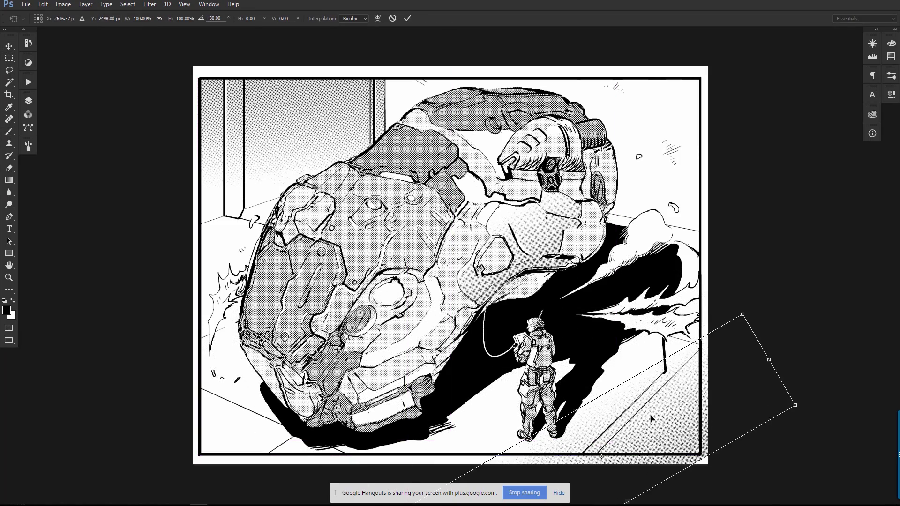
pyautogui.press('Return')
# Delete the floor gradient that spills past the panel's right and bottom borders
pyautogui.press('m')
pyautogui.moveTo(729, 299); pyautogui.dragTo(700, 472)
pyautogui.moveTo(350, 455); pyautogui.dragTo(813, 503)
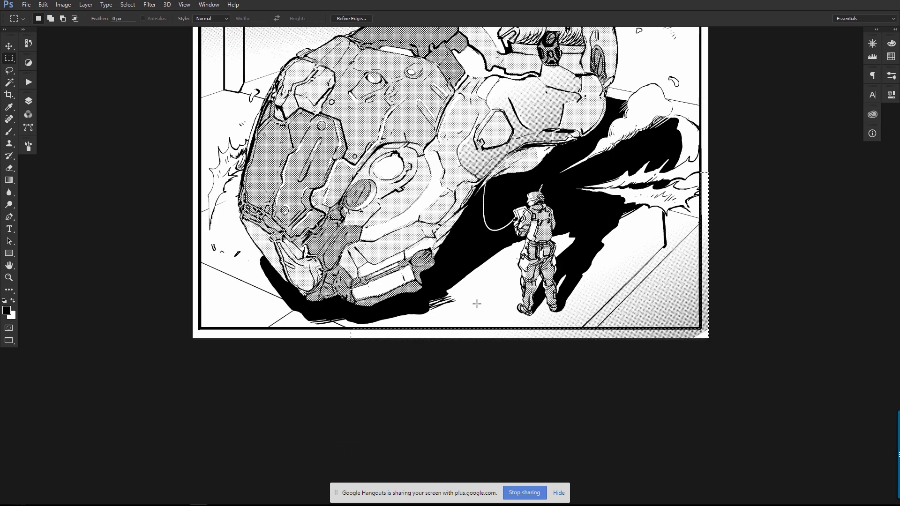
pyautogui.hotkey('ctrl', 'd')
pyautogui.hotkey('ctrl', '0')
pyautogui.press('e')
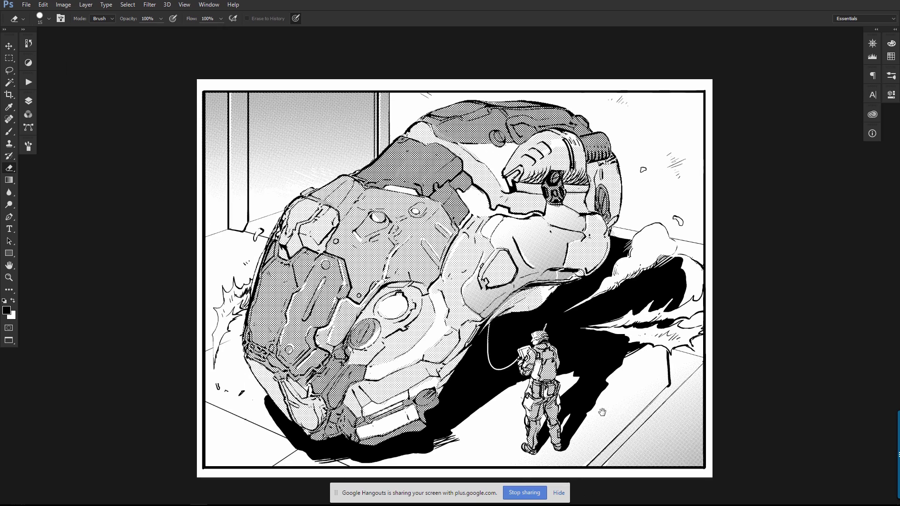
# Show the 30Line-5% tone layer of the 300dpi-30Lpi group in Tonikoro_MasterToneCollection.psd beside the comic panel
pyautogui.press('f')
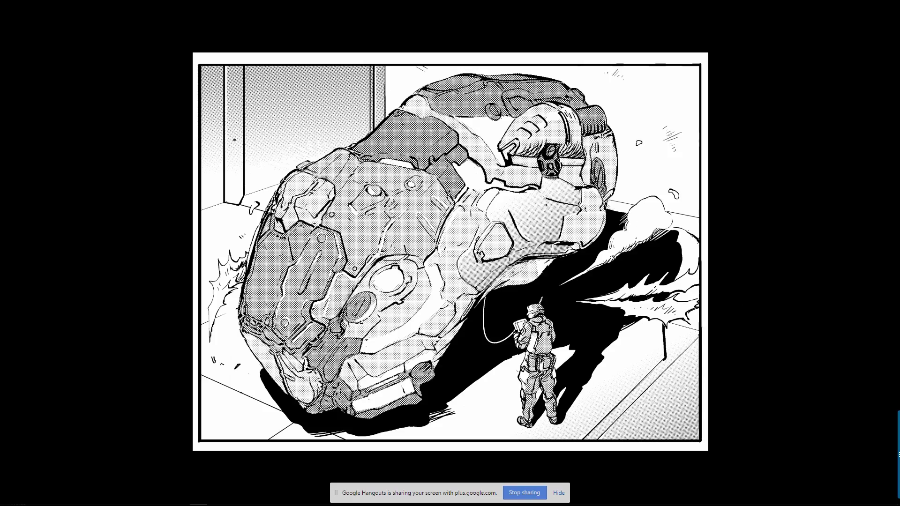
pyautogui.press('f')
pyautogui.click(506, 35)
pyautogui.click(28, 101)
pyautogui.click(44, 247)
pyautogui.click(45, 320)
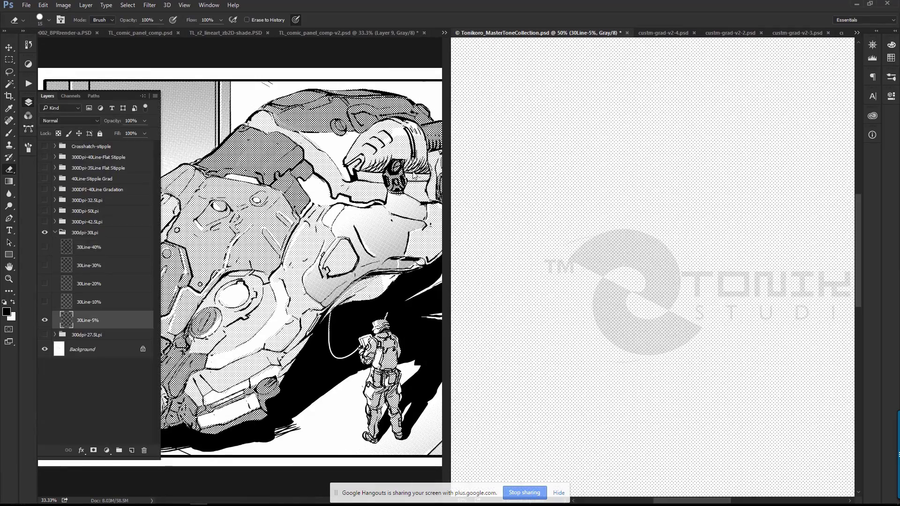
pyautogui.press('F7')
# Clone stamp the 30Line-5% tone over the floor left of the machine and along the panel's bottom edge
pyautogui.press('s')
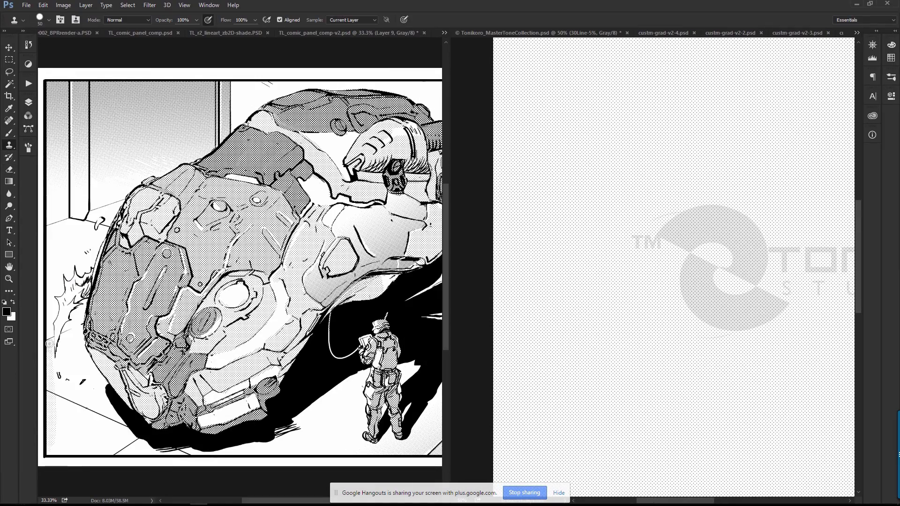
pyautogui.moveTo(69, 365)
pyautogui.mouseDown()
pyautogui.moveTo(102, 402)
pyautogui.moveTo(63, 428)
pyautogui.moveTo(94, 437)
pyautogui.mouseUp()
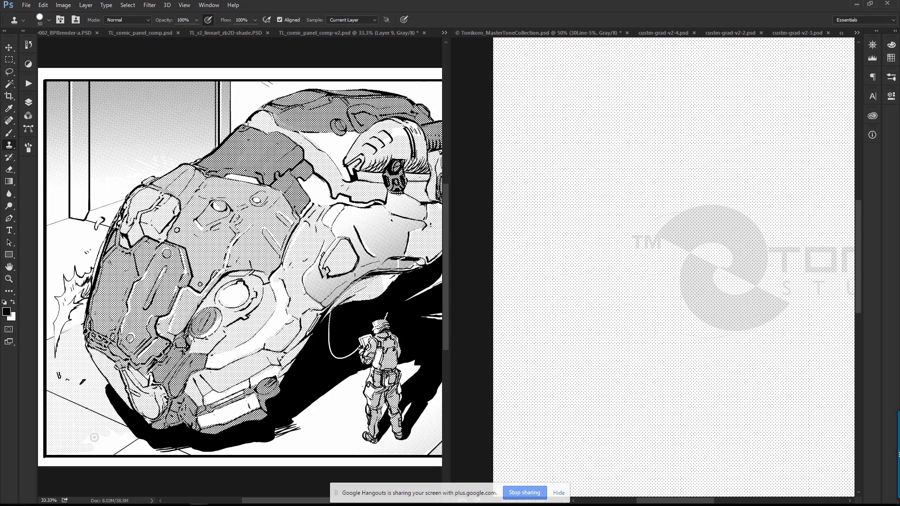
pyautogui.moveTo(191, 449); pyautogui.dragTo(280, 443)
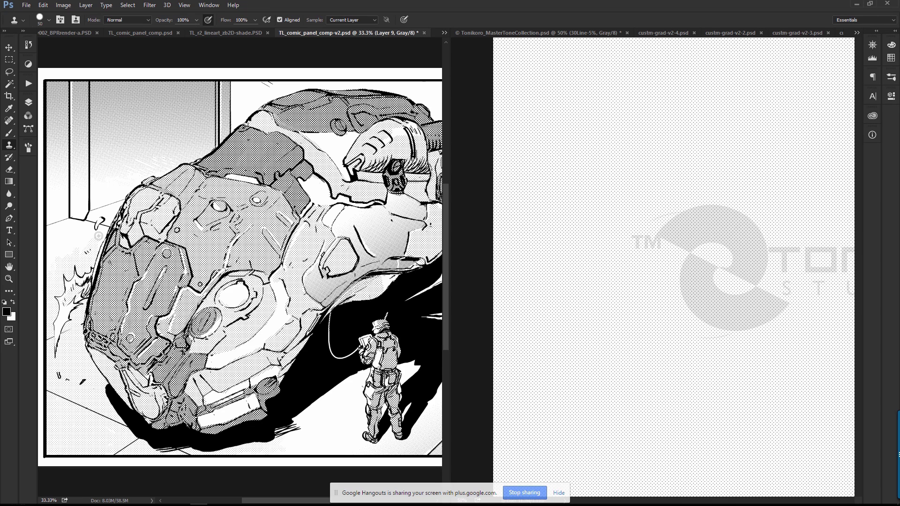
pyautogui.moveTo(325, 417); pyautogui.dragTo(221, 271)
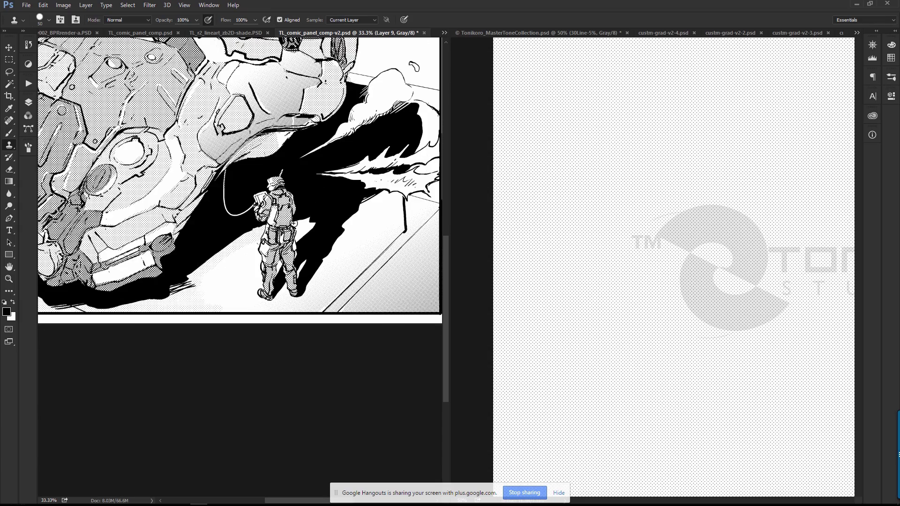
# Examine the newly toned floor full screen, both zoomed in and across the whole panel
pyautogui.scroll(5, 295, 223)
pyautogui.press('z')
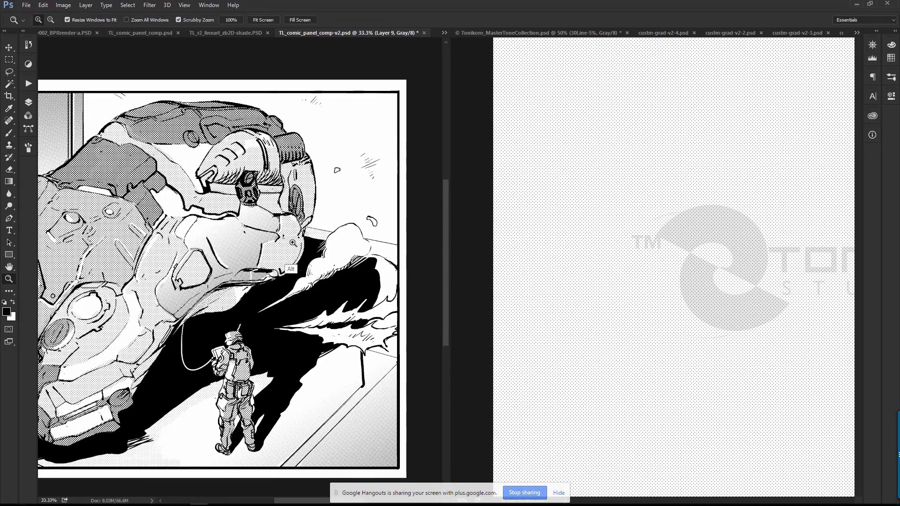
pyautogui.keyDown('alt'); pyautogui.click(316, 275); pyautogui.keyUp('alt')
pyautogui.press('f')
pyautogui.doubleClick(435, 277)
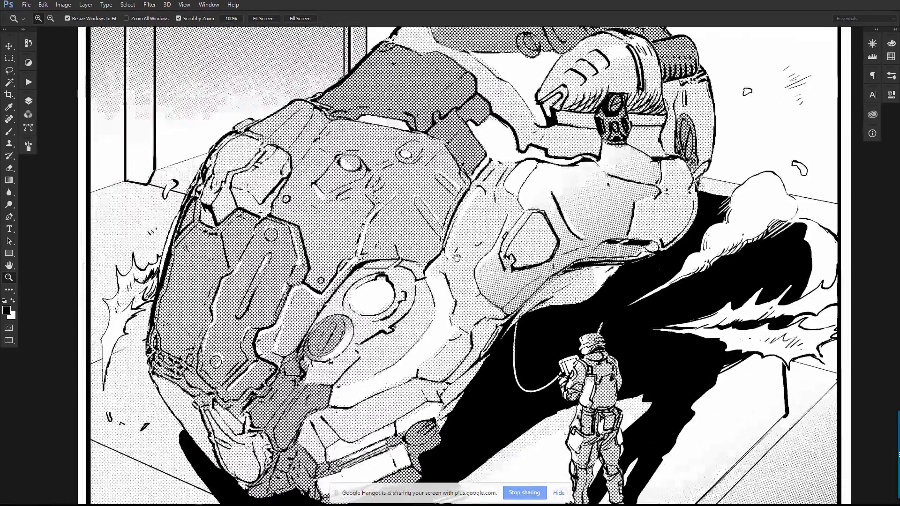
pyautogui.press('e')
pyautogui.press('F7')
pyautogui.press('F7')
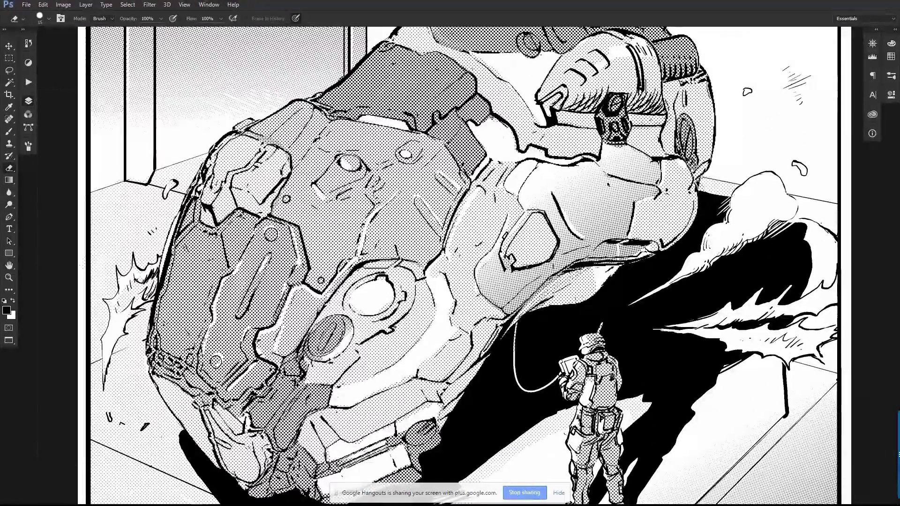
pyautogui.hotkey('ctrl', '-')
pyautogui.hotkey('ctrl', '-')
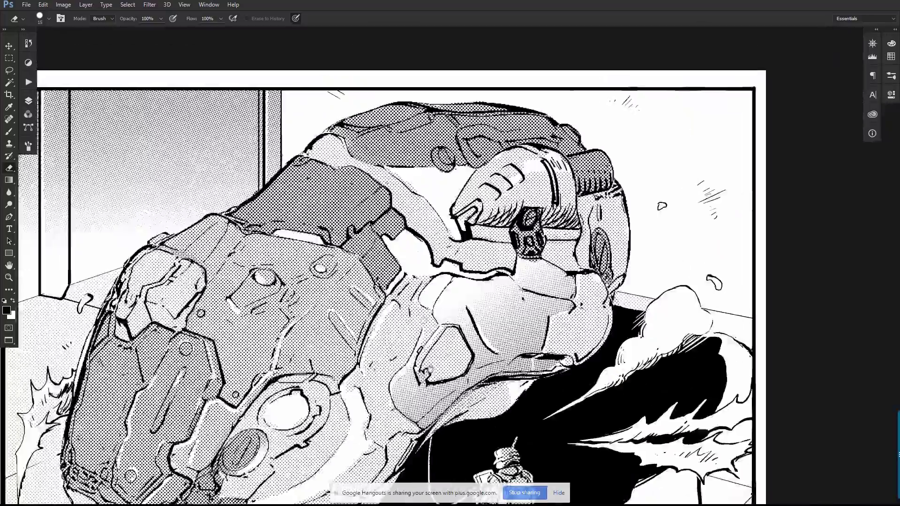
# Turn on the sounds and text layer group and review the lettering over the toned panel up close
pyautogui.click(28, 82)
pyautogui.click(29, 101)
pyautogui.click(55, 145)
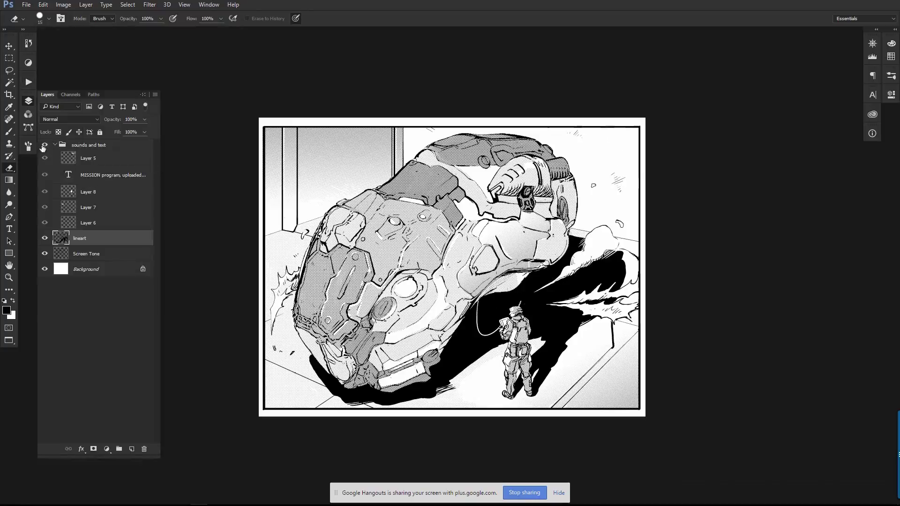
pyautogui.click(45, 145)
pyautogui.moveTo(534, 268); pyautogui.dragTo(587, 268)
pyautogui.moveTo(319, 96); pyautogui.dragTo(582, 261)
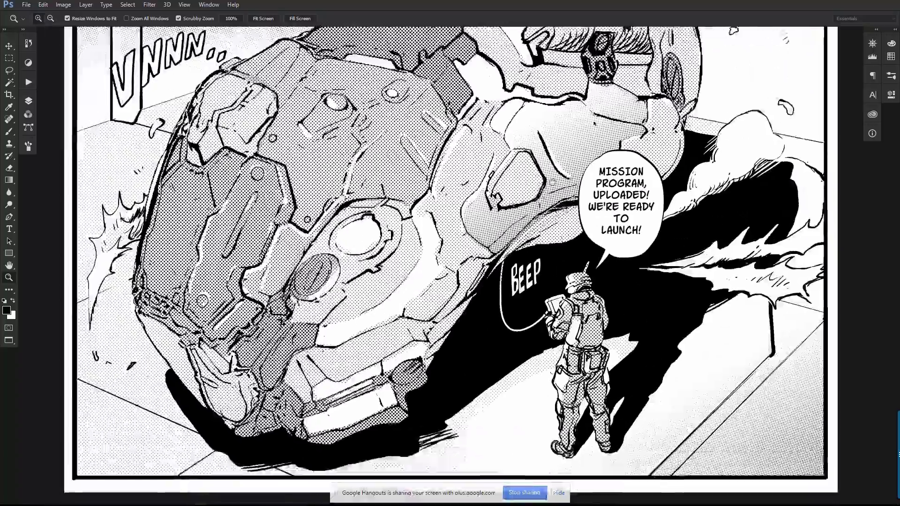
pyautogui.moveTo(577, 117); pyautogui.dragTo(605, 263)
pyautogui.keyDown('alt'); pyautogui.click(602, 154); pyautogui.keyUp('alt')
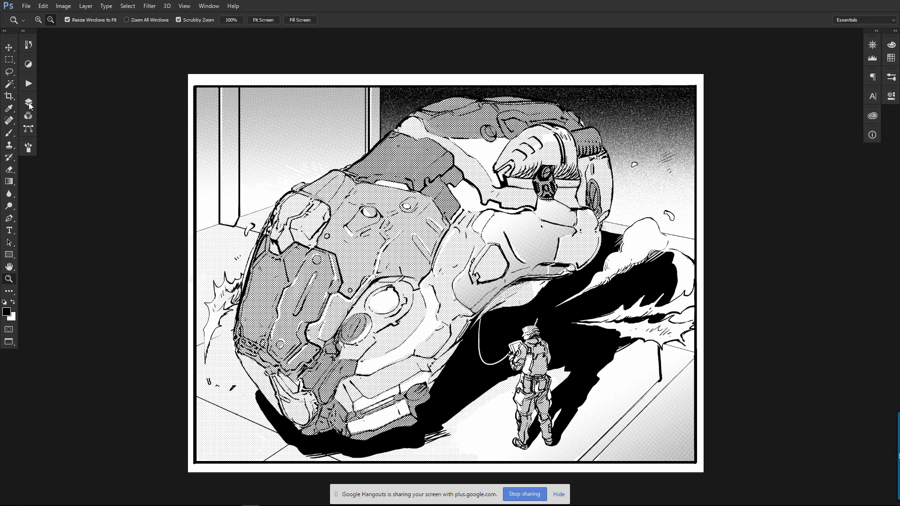
# Show the sounds and text layer group and merge Layer 9 down into the Screen Tone layer
pyautogui.click(28, 102)
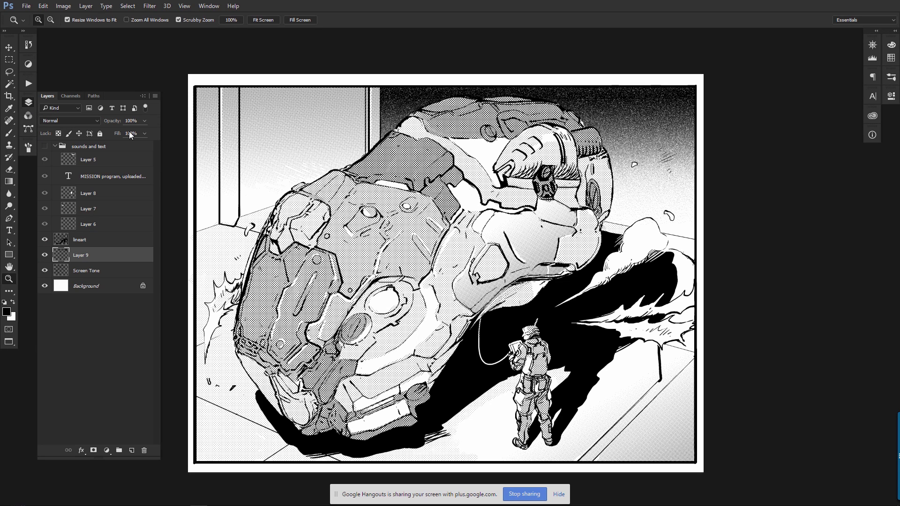
pyautogui.click(44, 147)
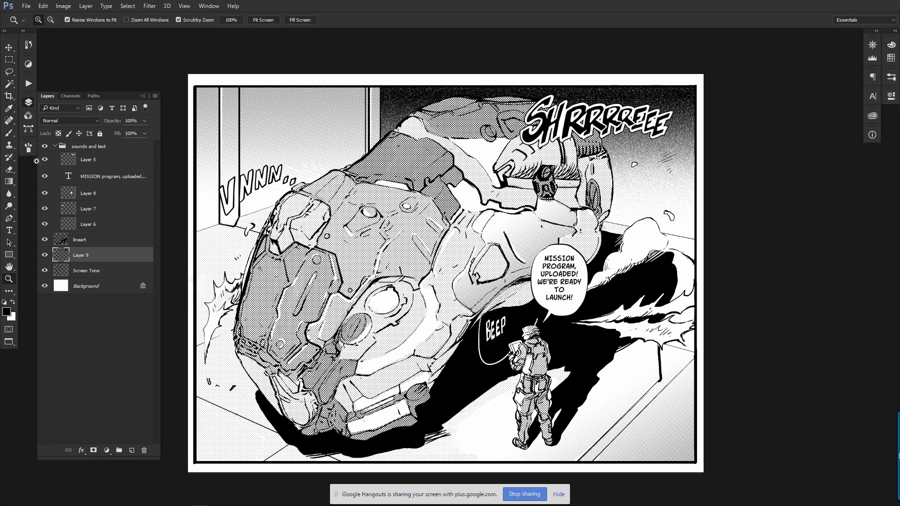
pyautogui.click(44, 256)
pyautogui.click(45, 256)
pyautogui.hotkey('ctrl', 'e')
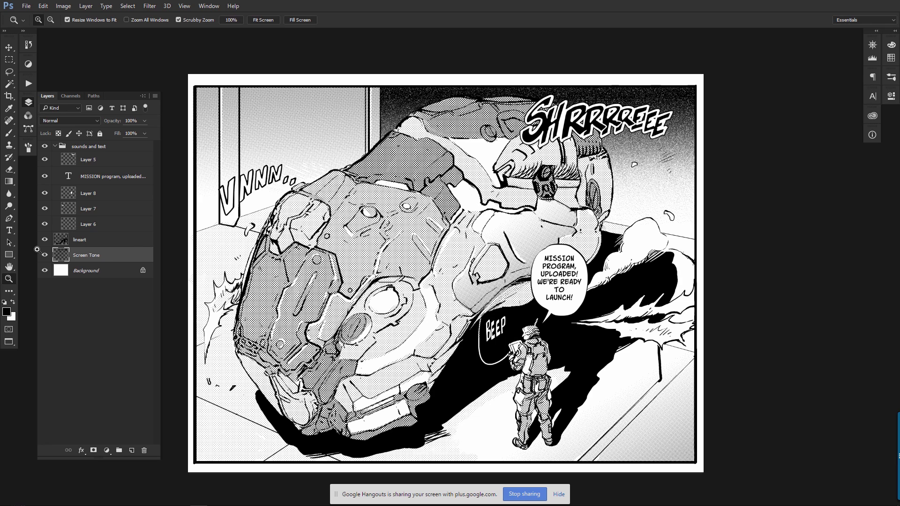
# Check the merged Screen Tone layer by hiding and showing it, and collapse the sounds and text group
pyautogui.click(44, 256)
pyautogui.click(44, 255)
pyautogui.click(45, 256)
pyautogui.click(45, 256)
pyautogui.click(54, 147)
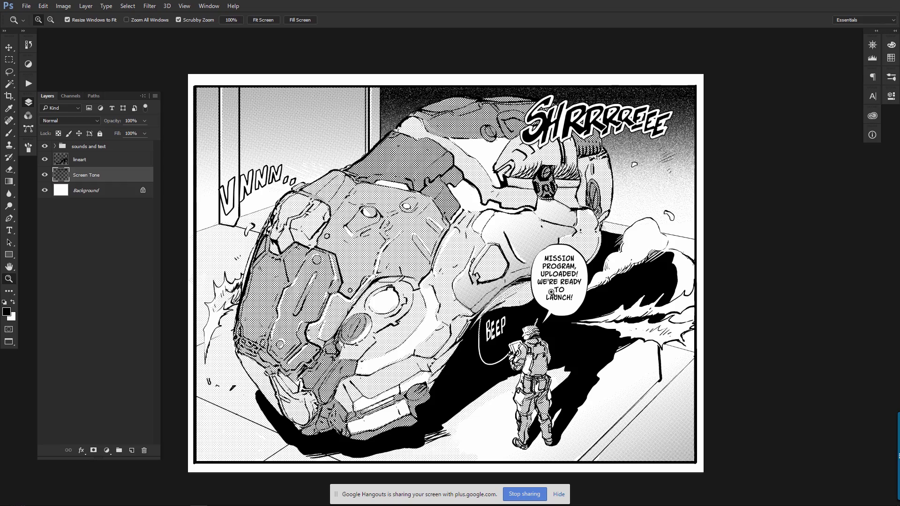
# Examine the toned and lettered panel up close around the machine, sound effects and speech balloon, and as a whole
pyautogui.moveTo(567, 272); pyautogui.dragTo(542, 254)
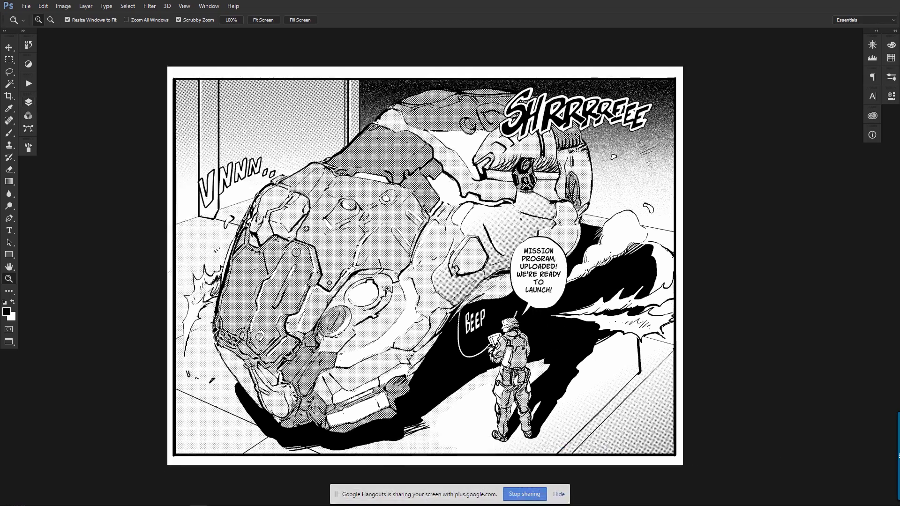
pyautogui.click(402, 239)
pyautogui.click(401, 240)
pyautogui.moveTo(371, 263); pyautogui.dragTo(512, 104)
pyautogui.moveTo(507, 204); pyautogui.dragTo(480, 162)
pyautogui.moveTo(768, 109); pyautogui.dragTo(501, 415)
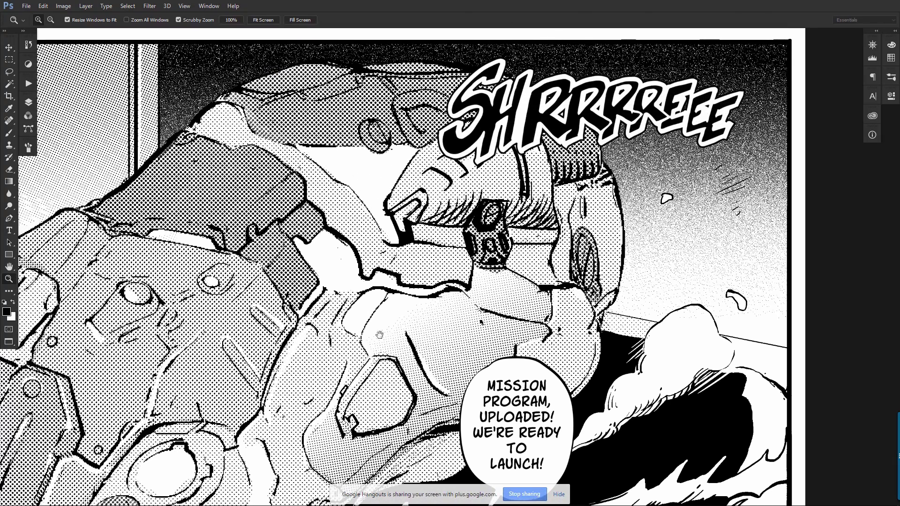
pyautogui.moveTo(374, 307); pyautogui.dragTo(716, 297)
pyautogui.moveTo(473, 303); pyautogui.dragTo(394, 355)
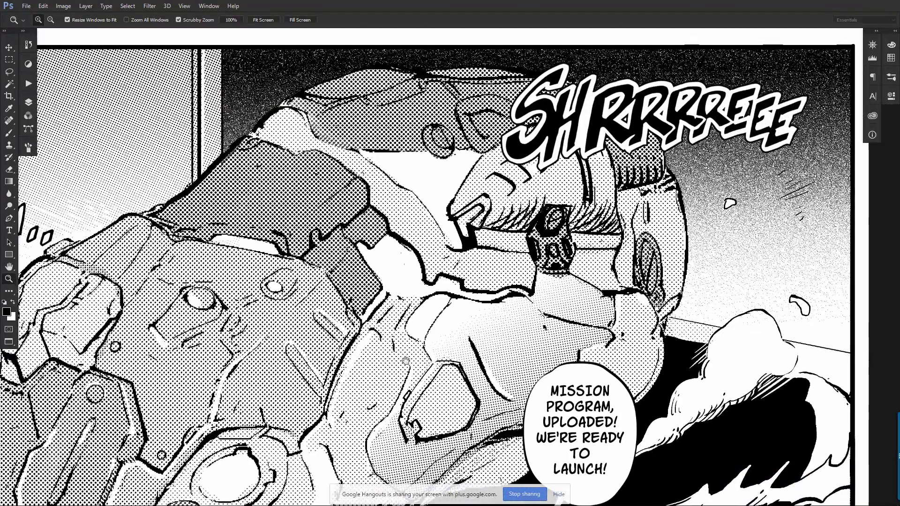
pyautogui.keyDown('alt'); pyautogui.click(427, 281); pyautogui.keyUp('alt')
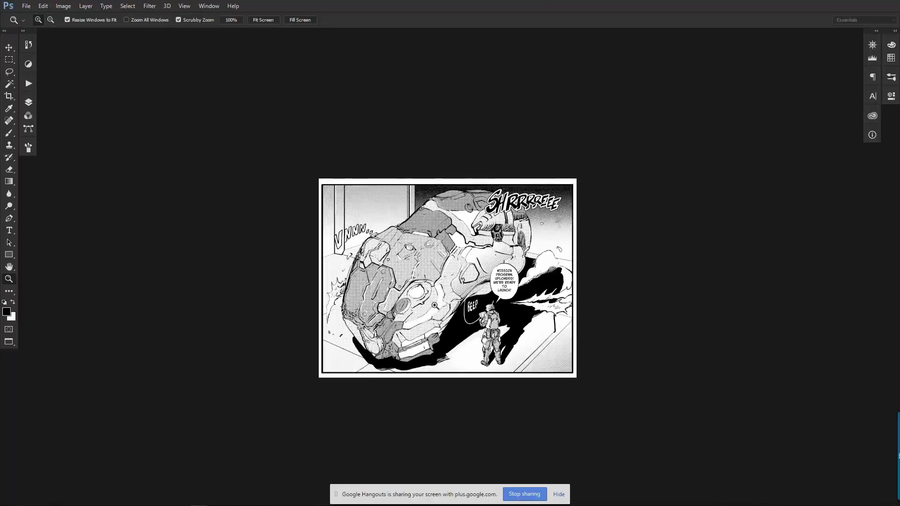
pyautogui.click(435, 307)
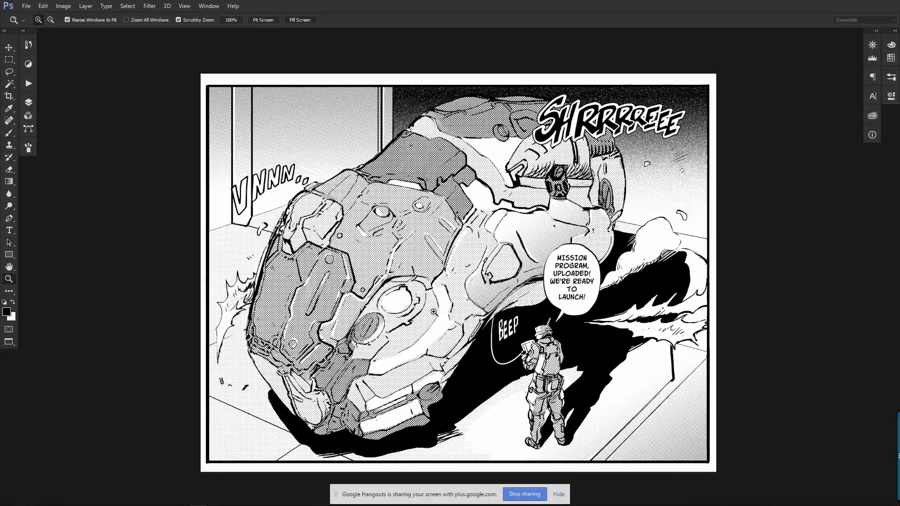
pyautogui.click(434, 311)
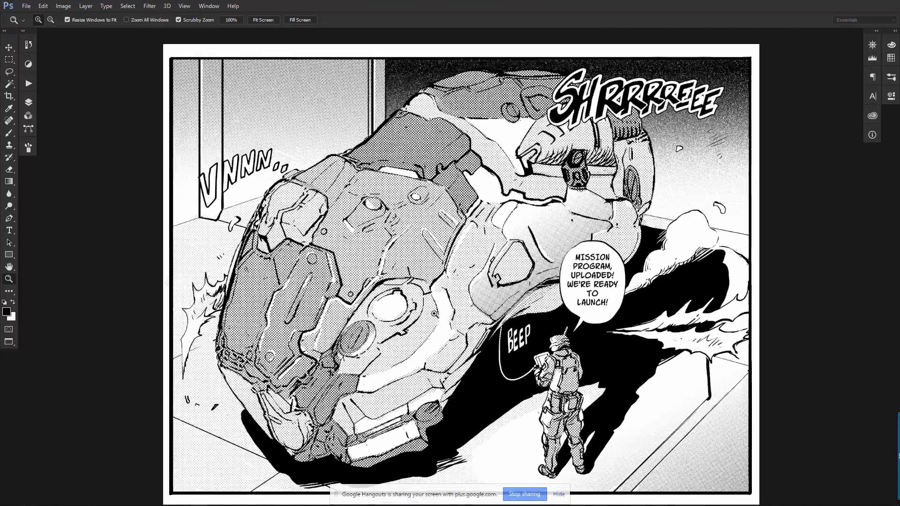
pyautogui.moveTo(445, 334); pyautogui.dragTo(443, 291)
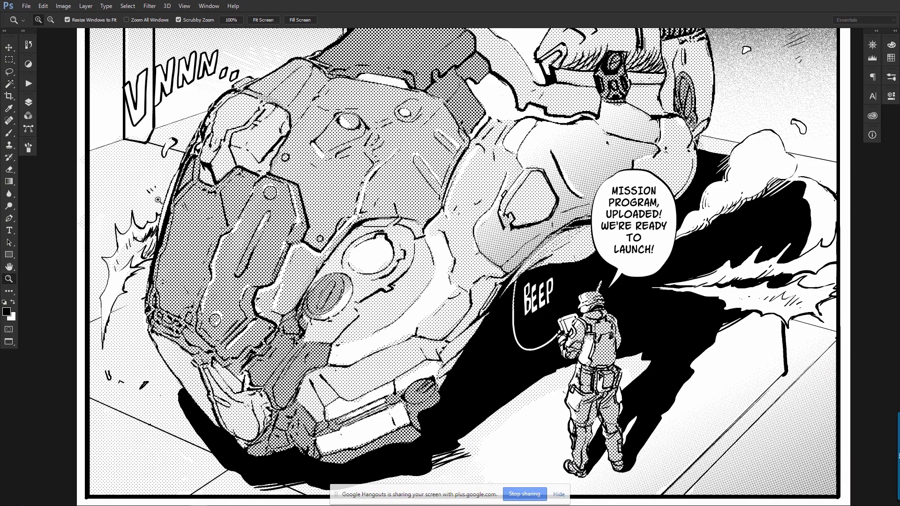
pyautogui.click(29, 85)
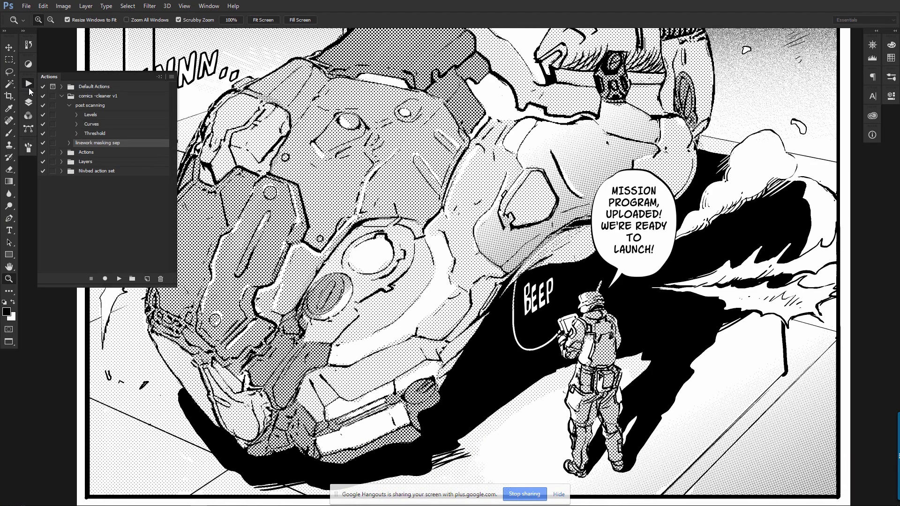
pyautogui.click(67, 6)
pyautogui.click(68, 8)
pyautogui.click(69, 8)
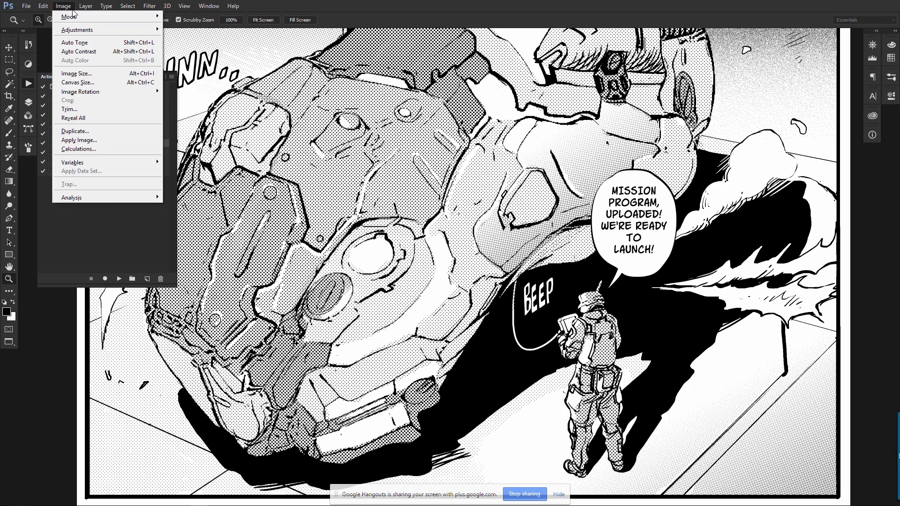
pyautogui.click(72, 7)
pyautogui.click(72, 8)
pyautogui.click(263, 8)
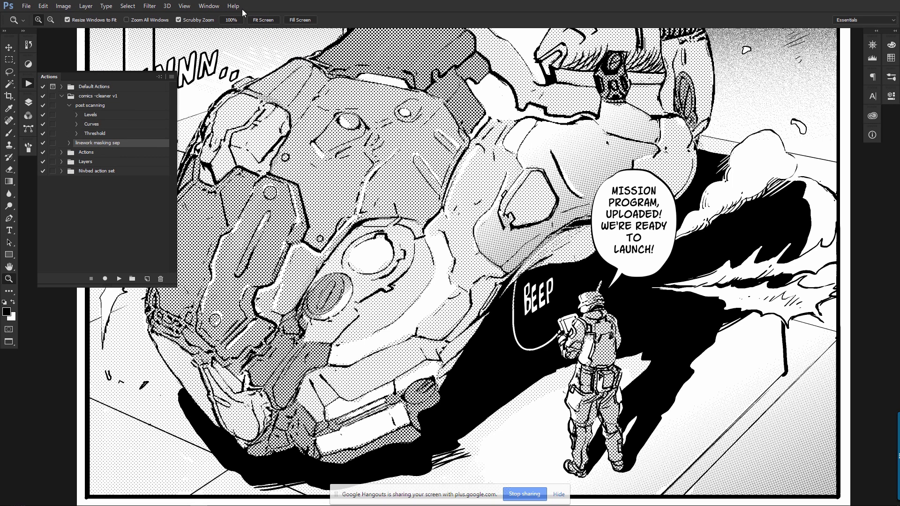
# Duplicate the image as TL_comic_panel_comp-v2 copy with merged layers only and check its layer list
pyautogui.click(64, 6)
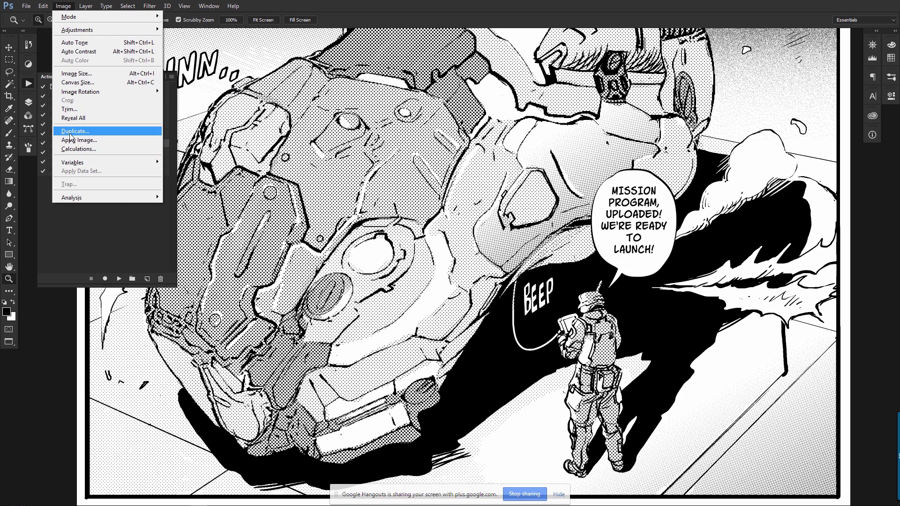
pyautogui.click(72, 133)
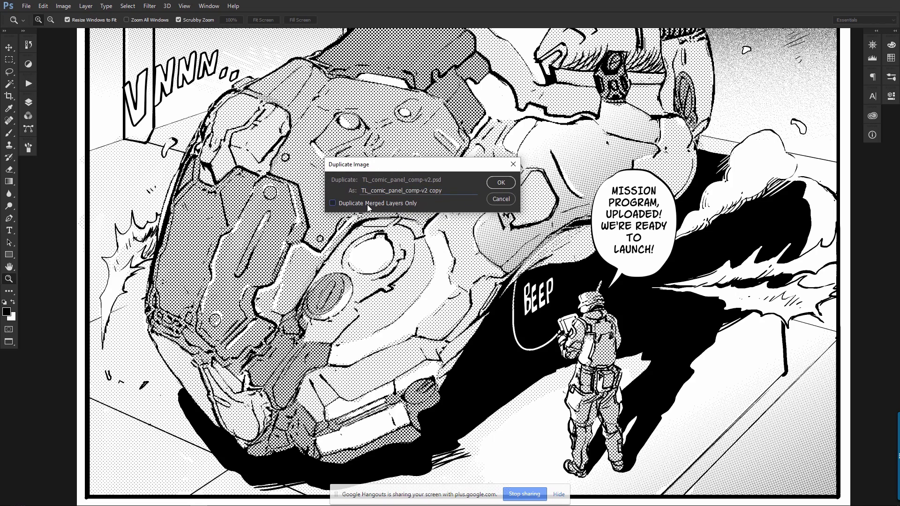
pyautogui.click(369, 206)
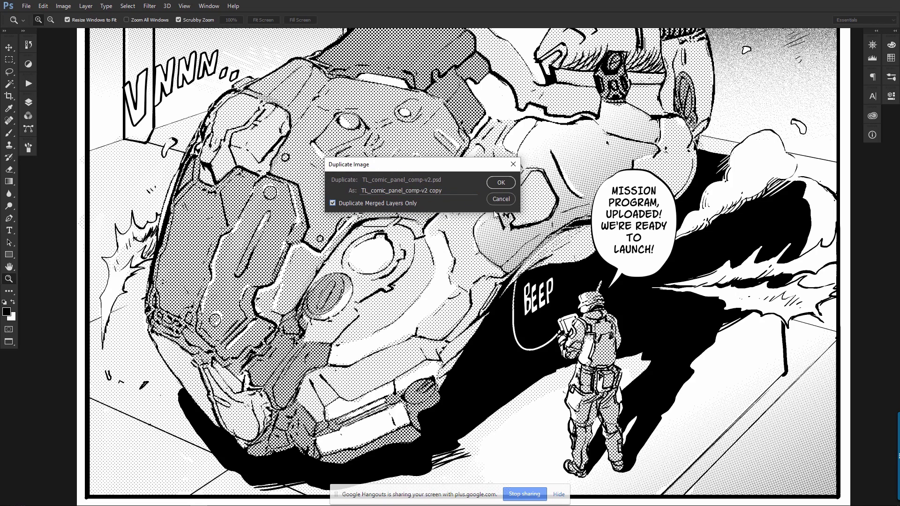
pyautogui.click(501, 182)
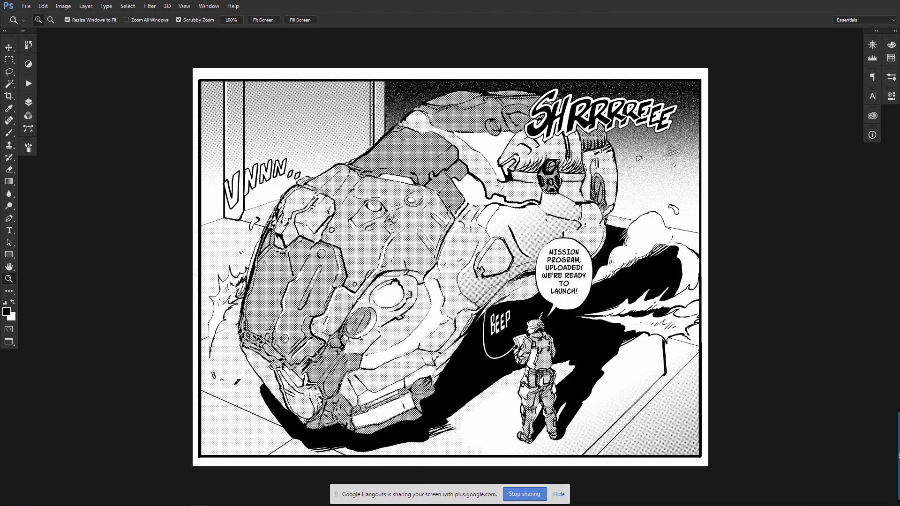
pyautogui.click(29, 103)
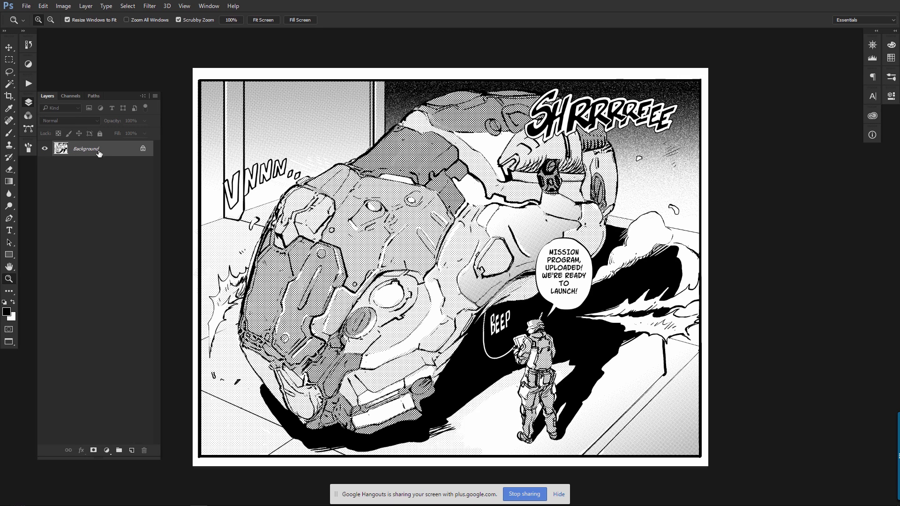
# Convert the merged copy to Bitmap mode with 300 pixels/inch output and the 50% Threshold method
pyautogui.click(64, 6)
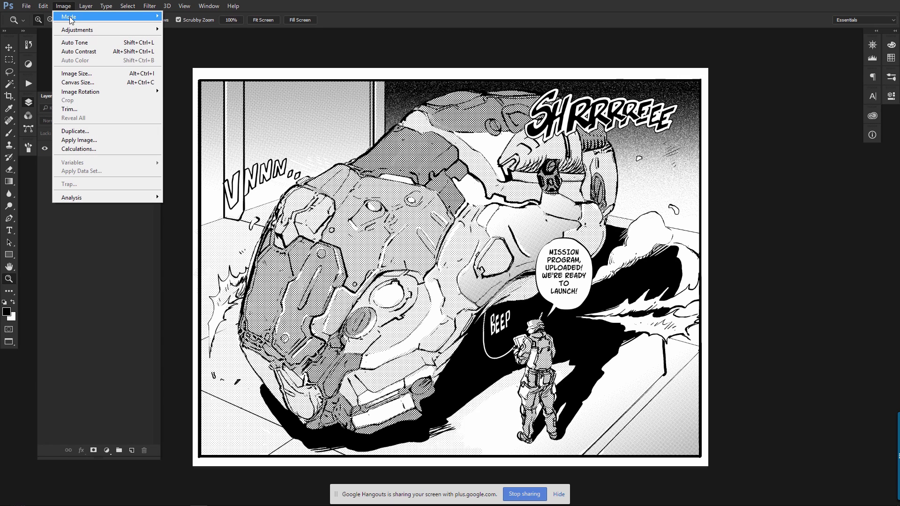
pyautogui.moveTo(70, 20)
pyautogui.click(193, 18)
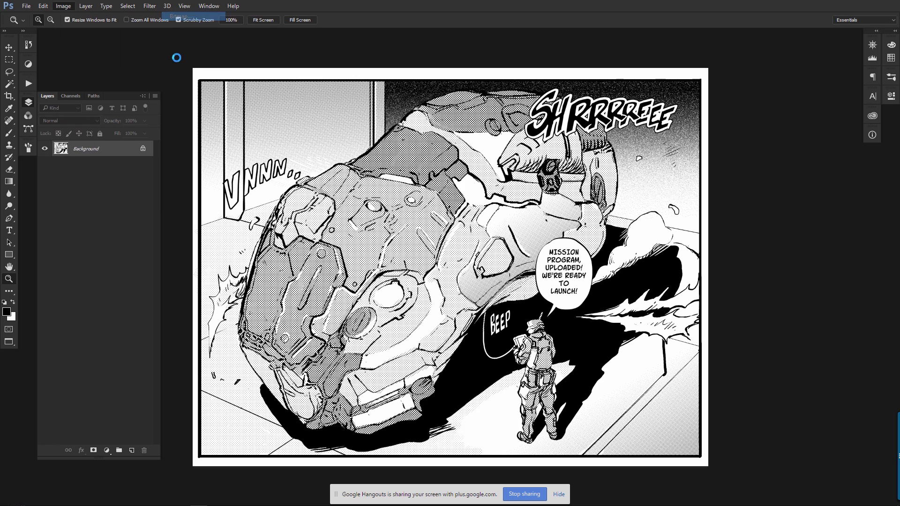
pyautogui.click(425, 196)
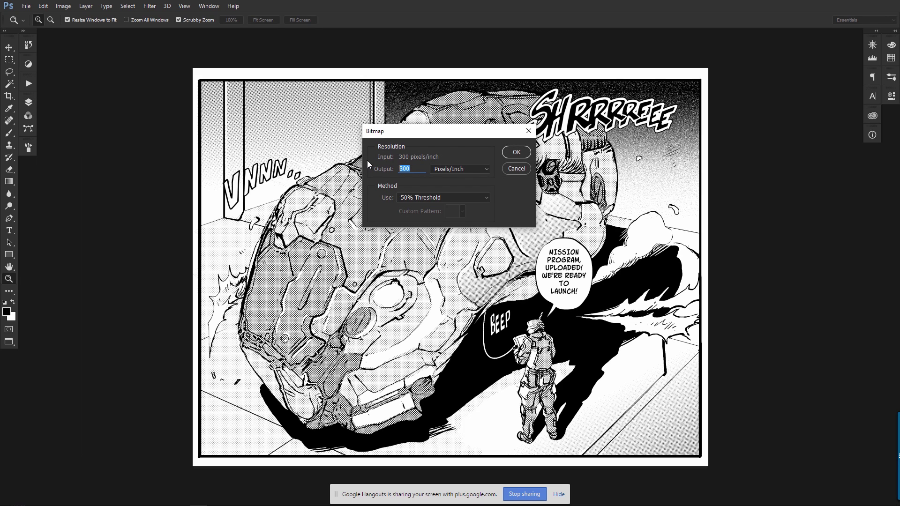
pyautogui.write('600')
pyautogui.moveTo(416, 169); pyautogui.dragTo(357, 170)
pyautogui.click(455, 198)
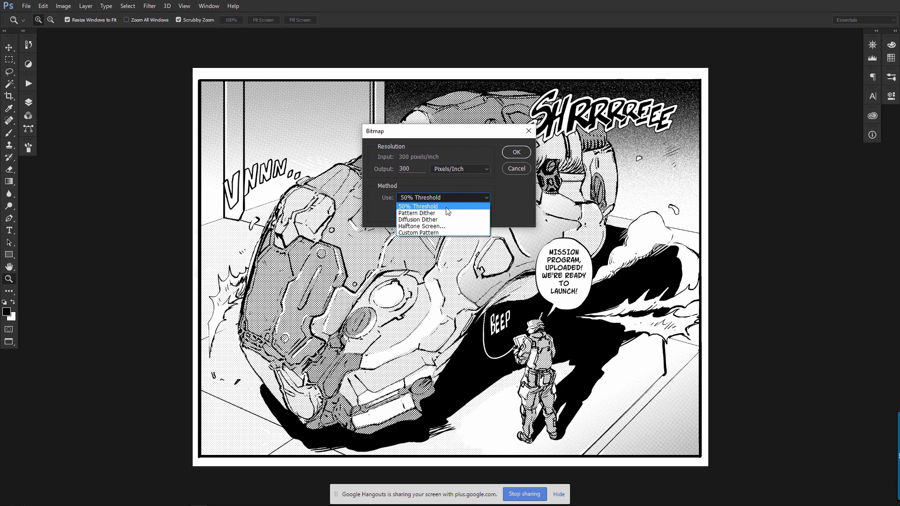
pyautogui.click(446, 207)
pyautogui.click(516, 152)
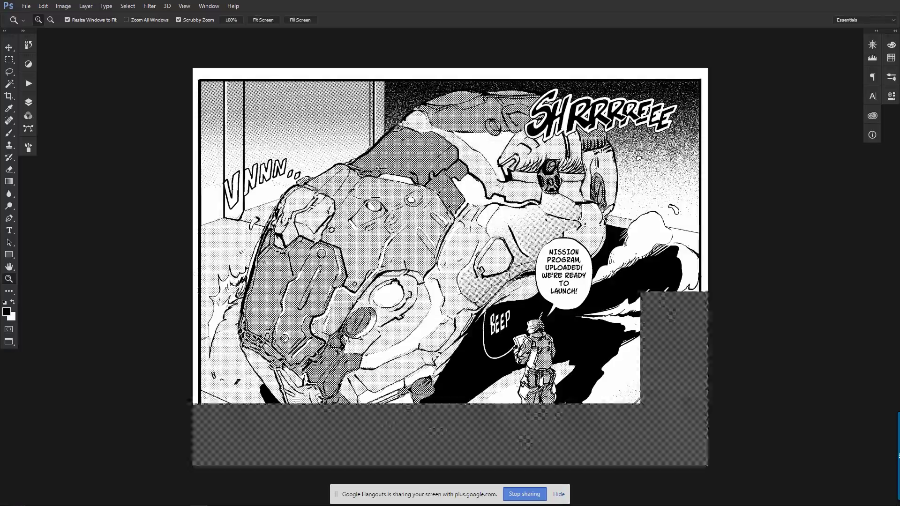
# Examine the bitmap's tone dots and grain up close around the doorway and the dark background behind the machine
pyautogui.click(358, 131)
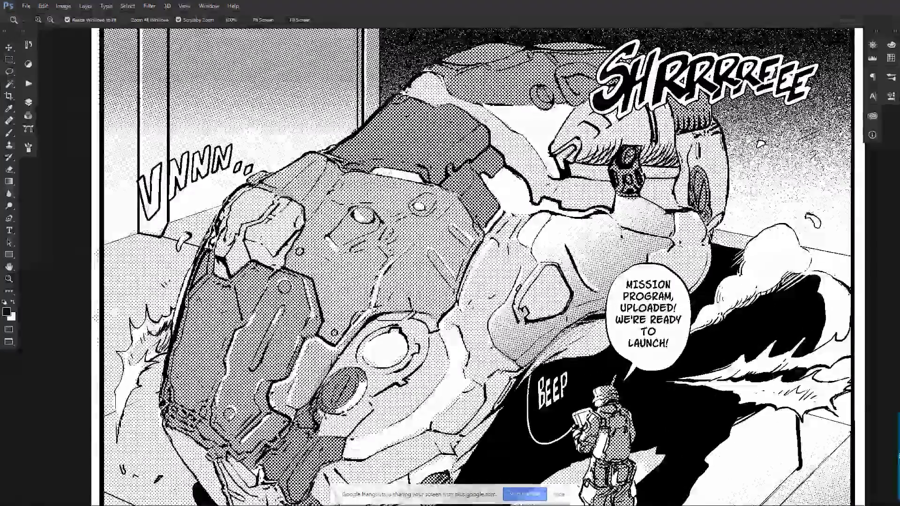
pyautogui.click(391, 204)
pyautogui.click(391, 205)
pyautogui.click(391, 204)
pyautogui.moveTo(324, 115); pyautogui.dragTo(467, 378)
pyautogui.moveTo(441, 189); pyautogui.dragTo(445, 339)
pyautogui.moveTo(463, 221); pyautogui.dragTo(398, 367)
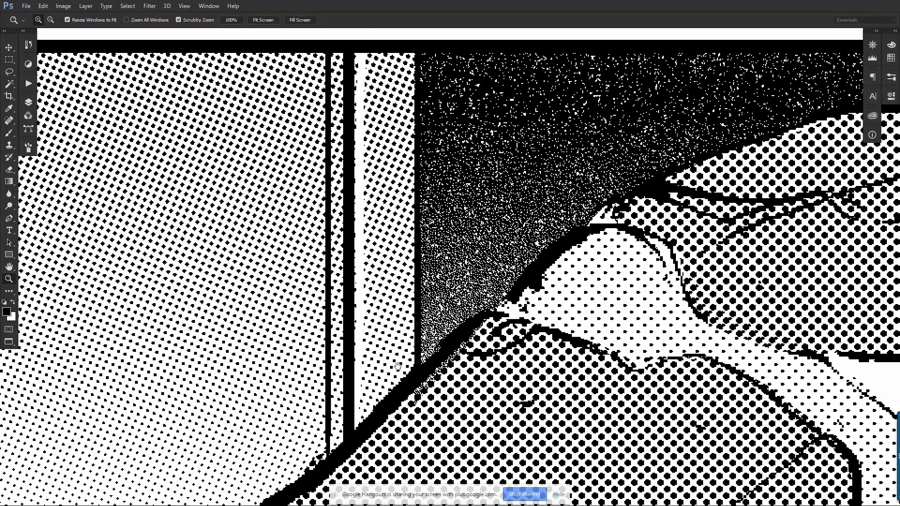
pyautogui.click(411, 175)
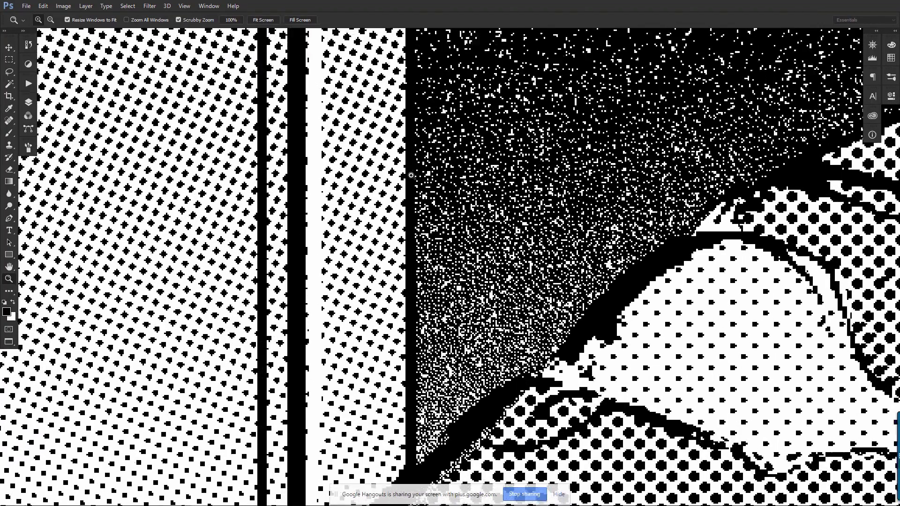
pyautogui.click(411, 176)
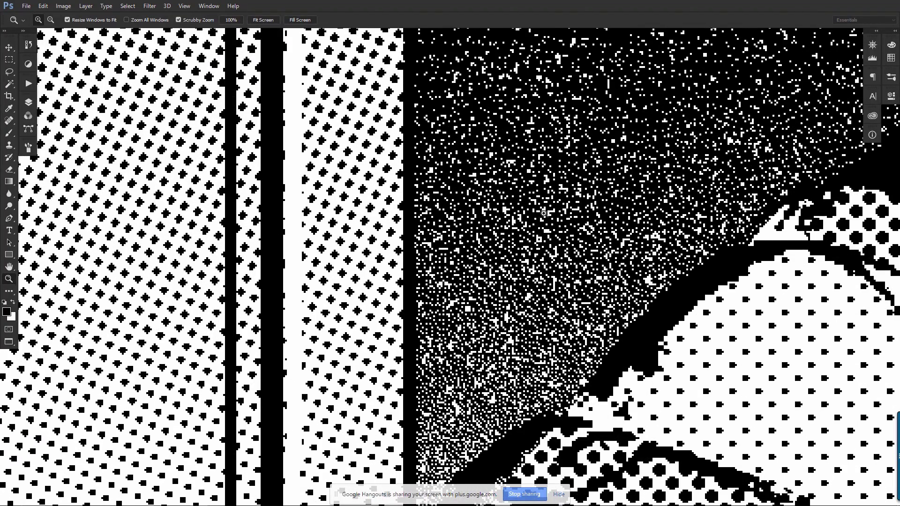
# Review the bitmap's machine tones, lettering and soldier at medium zoom and across the whole panel
pyautogui.keyDown('alt'); pyautogui.click(447, 257); pyautogui.keyUp('alt')
pyautogui.keyDown('alt'); pyautogui.click(447, 259); pyautogui.keyUp('alt')
pyautogui.keyDown('alt'); pyautogui.click(442, 262); pyautogui.keyUp('alt')
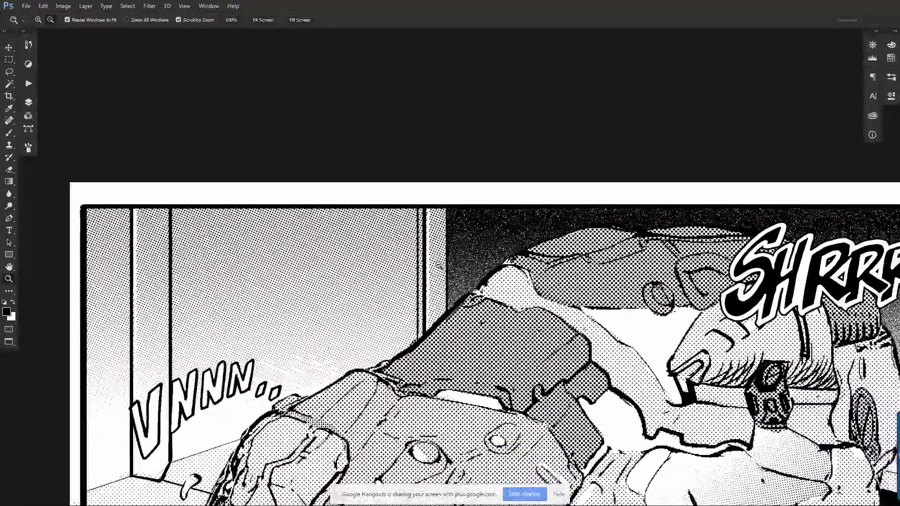
pyautogui.keyDown('alt'); pyautogui.click(440, 264); pyautogui.keyUp('alt')
pyautogui.moveTo(483, 319); pyautogui.dragTo(383, 116)
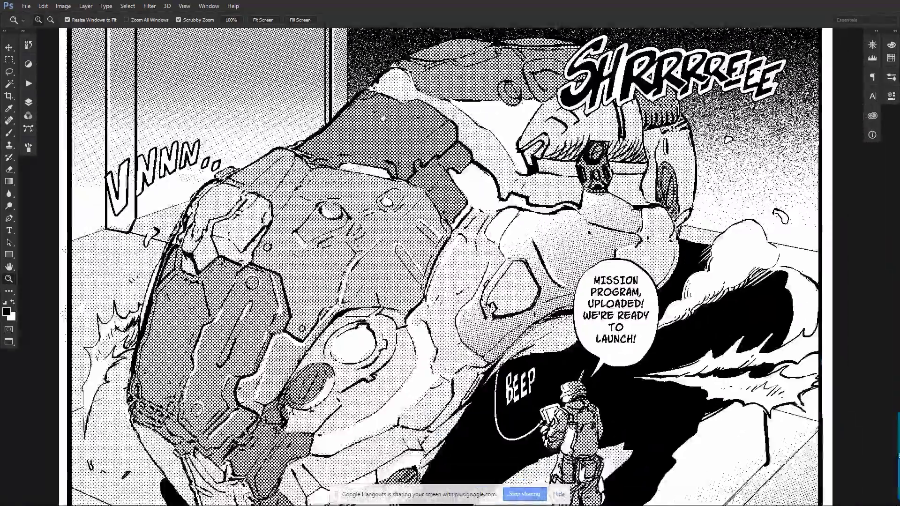
pyautogui.moveTo(418, 271); pyautogui.dragTo(414, 204)
pyautogui.click(443, 251)
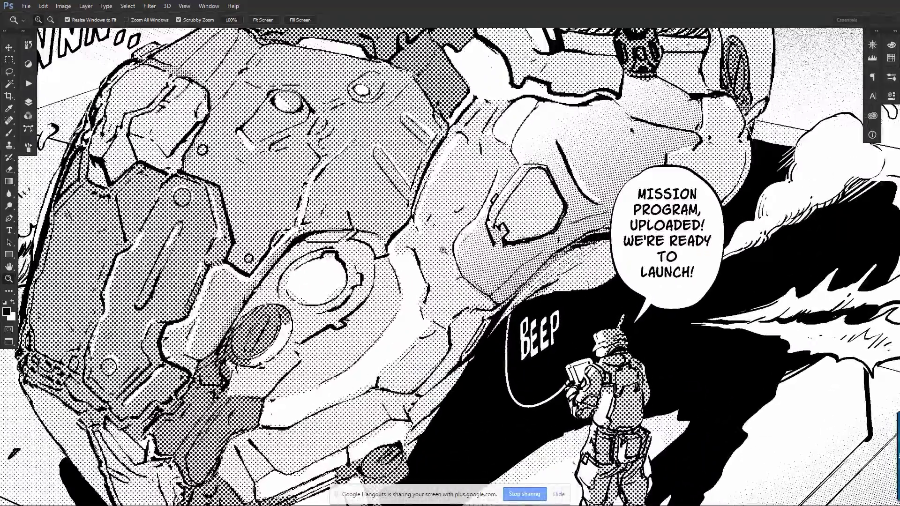
pyautogui.moveTo(441, 308); pyautogui.dragTo(301, 183)
pyautogui.keyDown('alt'); pyautogui.click(391, 237); pyautogui.keyUp('alt')
pyautogui.keyDown('alt'); pyautogui.click(391, 237); pyautogui.keyUp('alt')
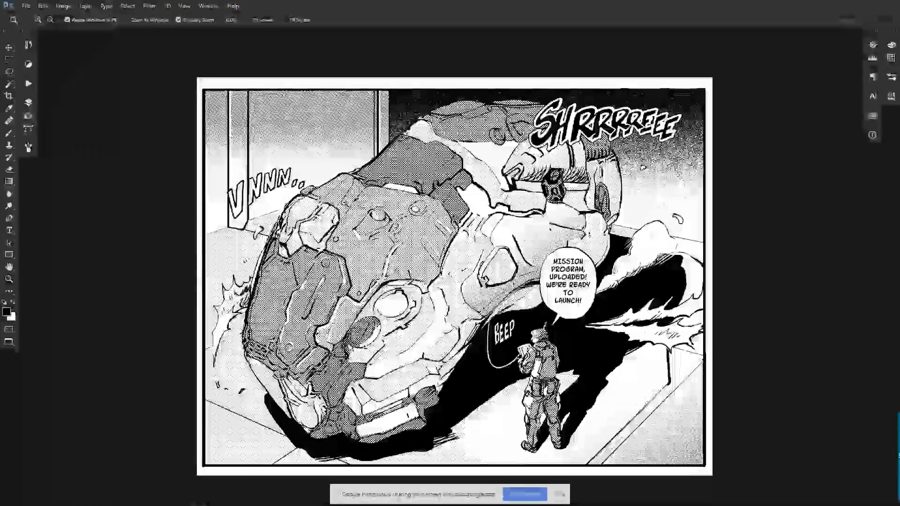
# Save the bitmap as a TIFF file named TL_comic_panel_comp-bitmap_flat with image compression set to None
pyautogui.click(8, 6)
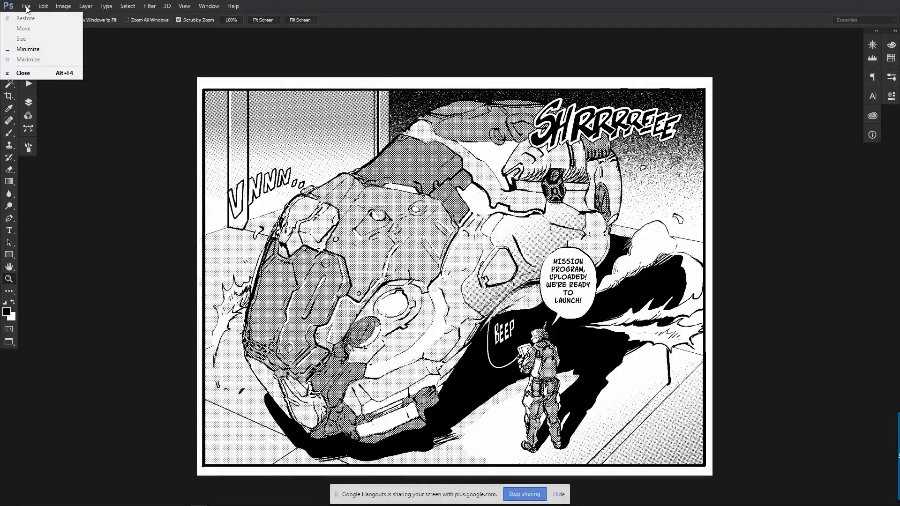
pyautogui.click(27, 5)
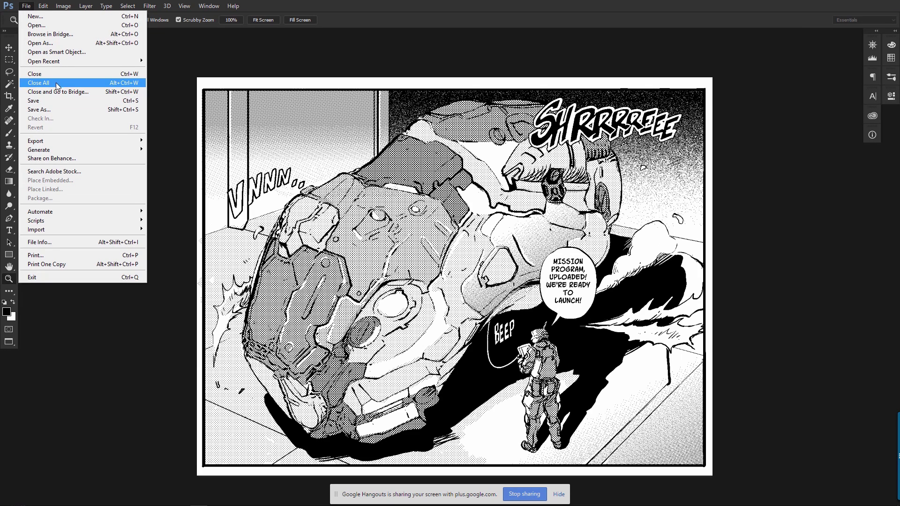
pyautogui.click(61, 110)
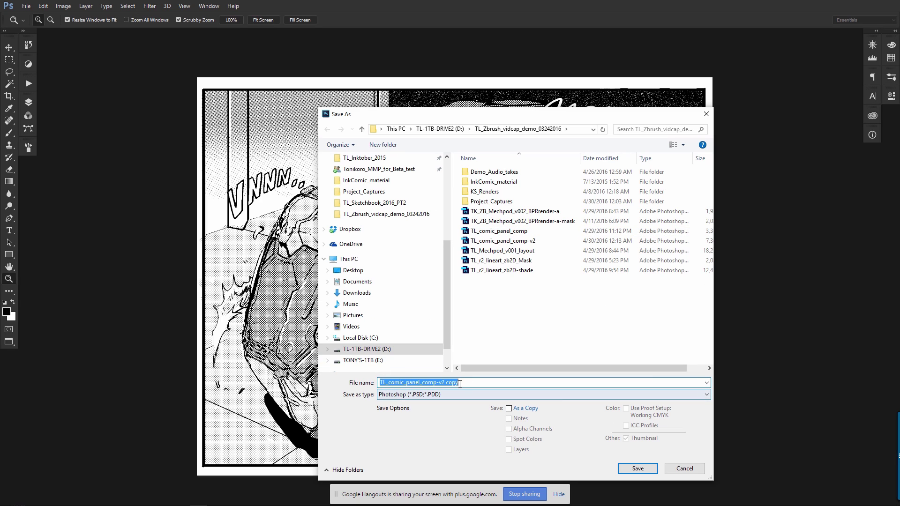
pyautogui.click(463, 383)
pyautogui.moveTo(440, 383); pyautogui.dragTo(532, 380)
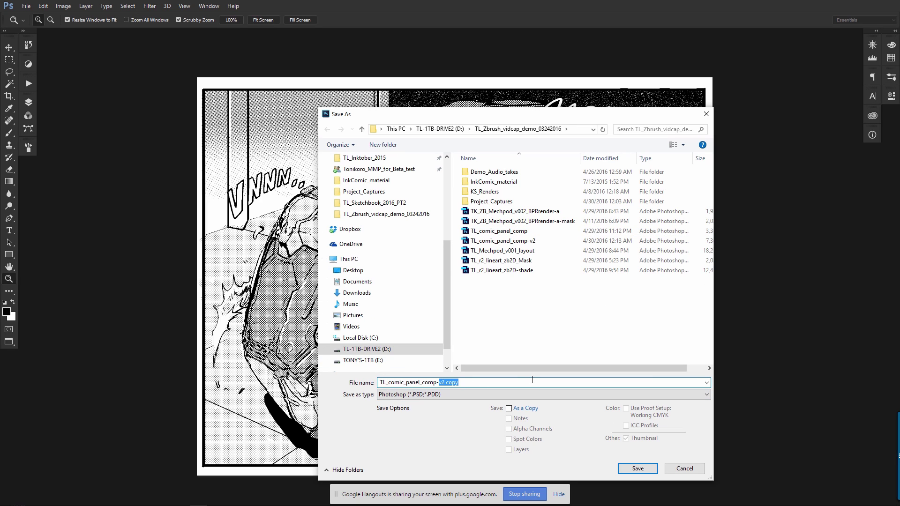
pyautogui.write('bitmap_flat')
pyautogui.click(478, 393)
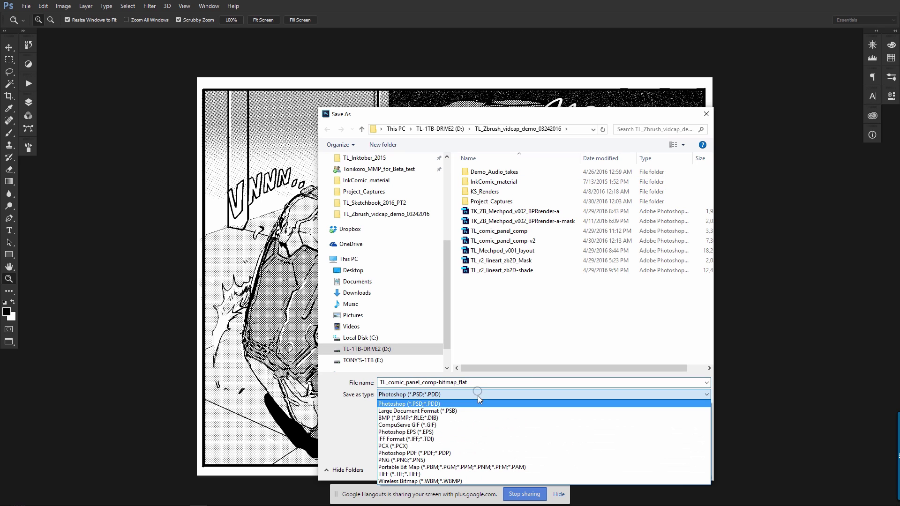
pyautogui.click(398, 474)
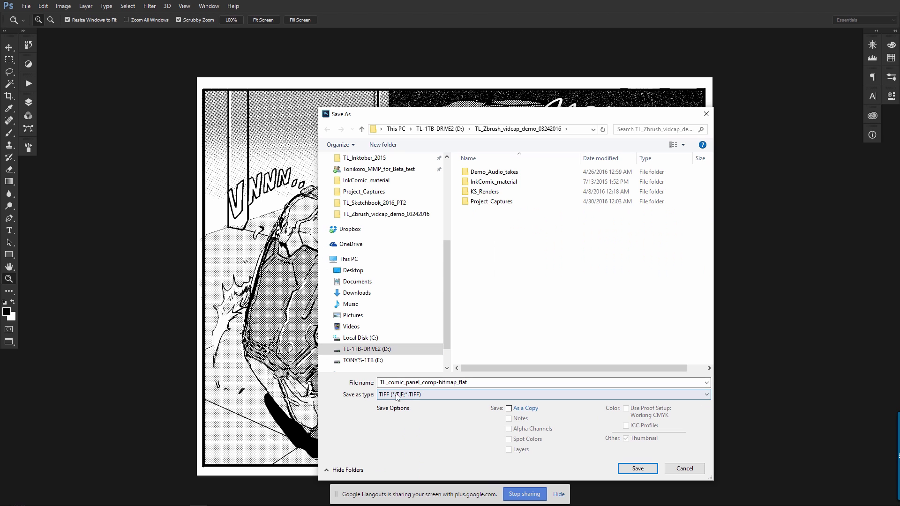
pyautogui.click(640, 470)
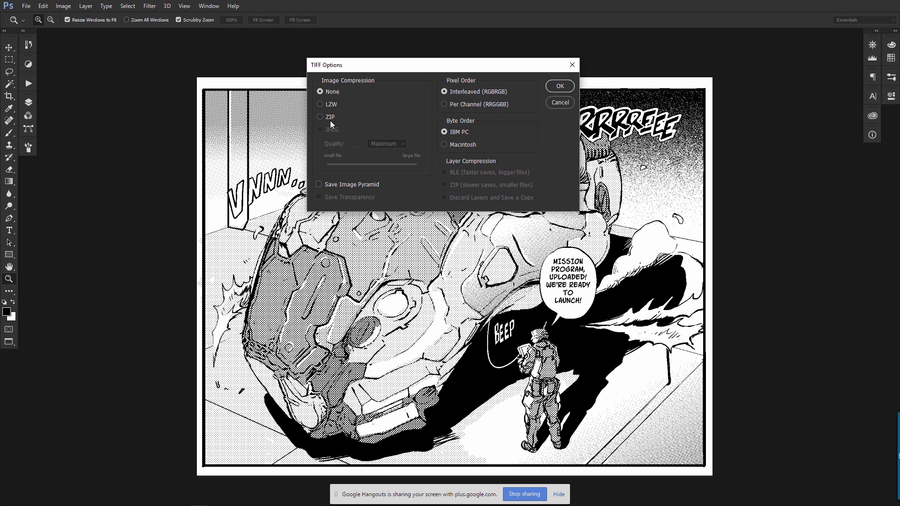
pyautogui.click(558, 86)
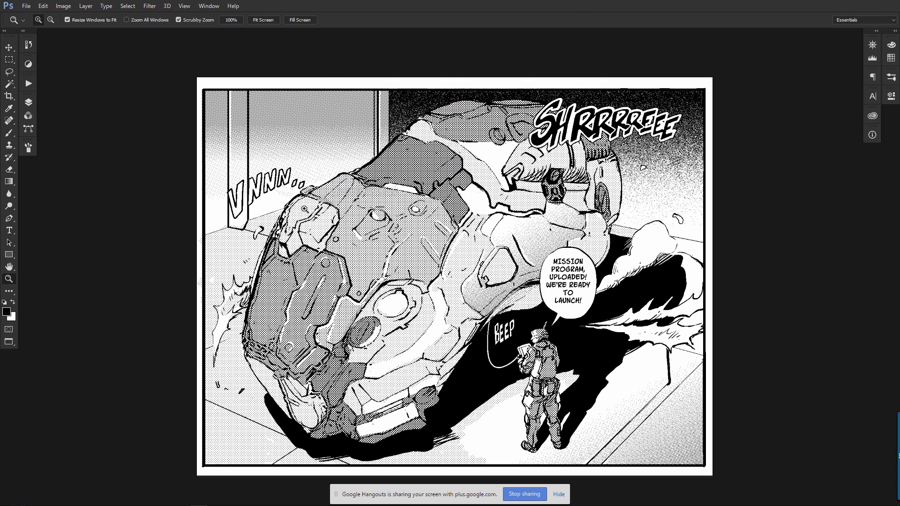
pyautogui.hotkey('alt', 'Tab')
pyautogui.hotkey('alt', 'Tab')
pyautogui.hotkey('alt', 'Tab')
pyautogui.hotkey('alt', 'Tab')
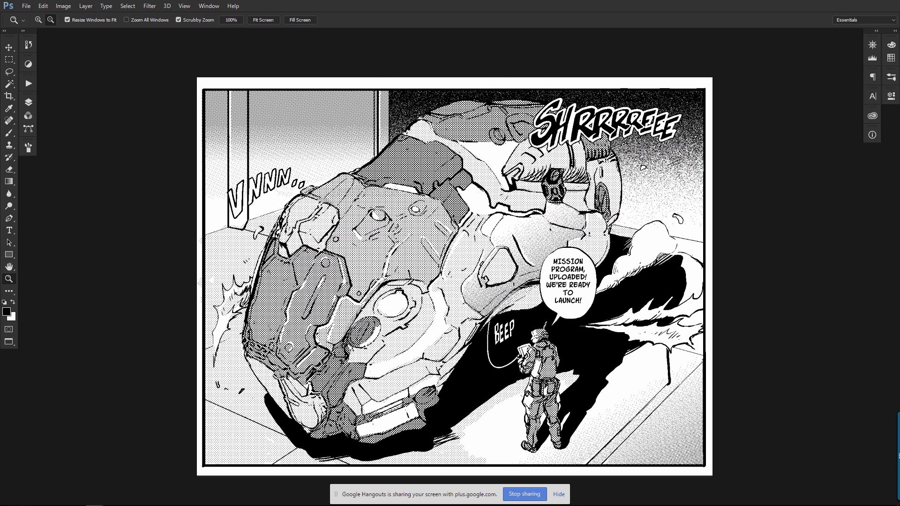
# Examine the saved bitmap's machine tones and speech balloon lettering up close, and review the whole panel
pyautogui.click(404, 273)
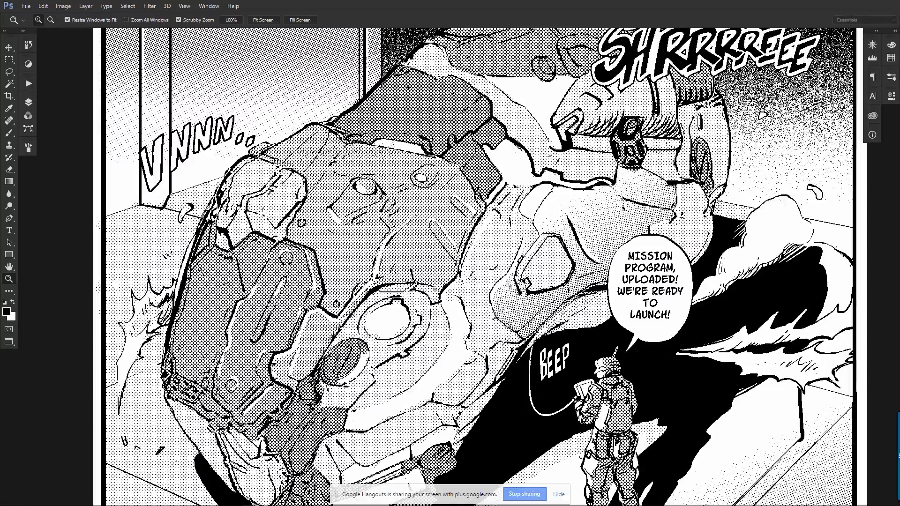
pyautogui.click(474, 286)
pyautogui.moveTo(689, 369); pyautogui.dragTo(379, 302)
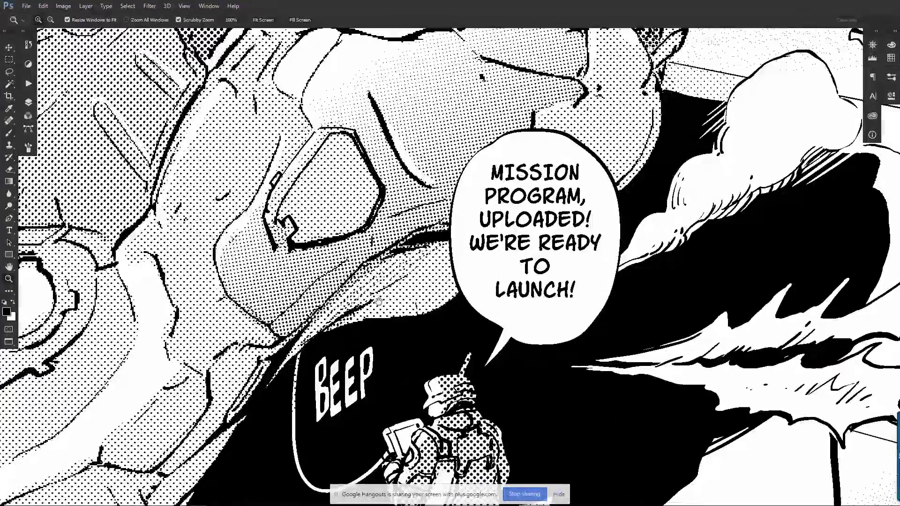
pyautogui.click(473, 230)
pyautogui.click(518, 248)
pyautogui.moveTo(620, 248); pyautogui.dragTo(485, 283)
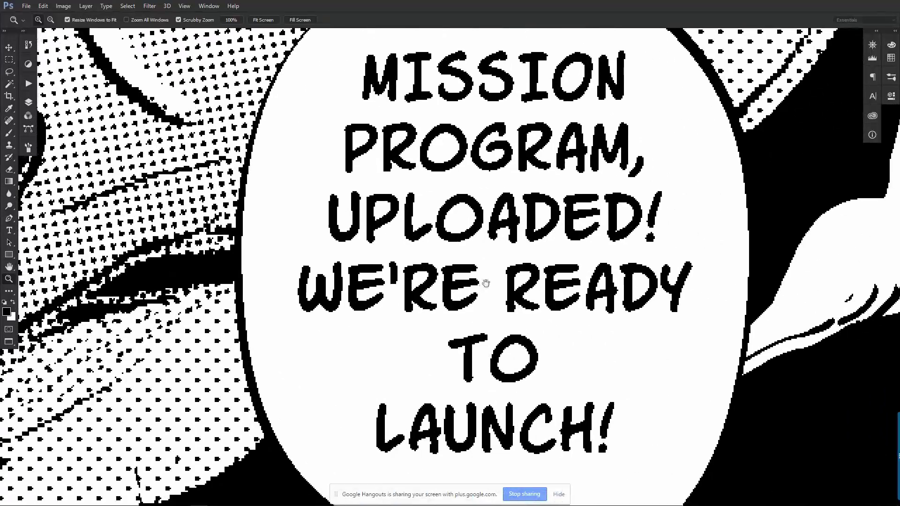
pyautogui.keyDown('alt'); pyautogui.click(662, 372); pyautogui.keyUp('alt')
pyautogui.hotkey('ctrl', '0')
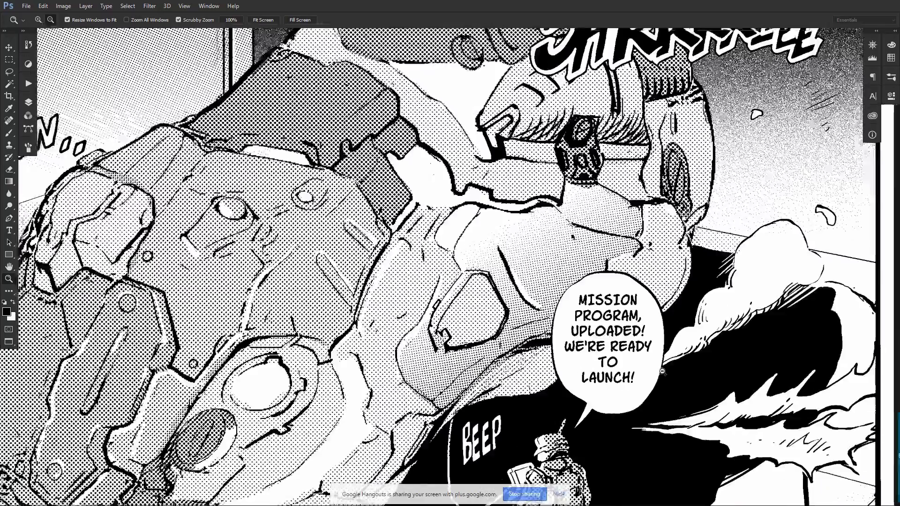
pyautogui.press('alt')
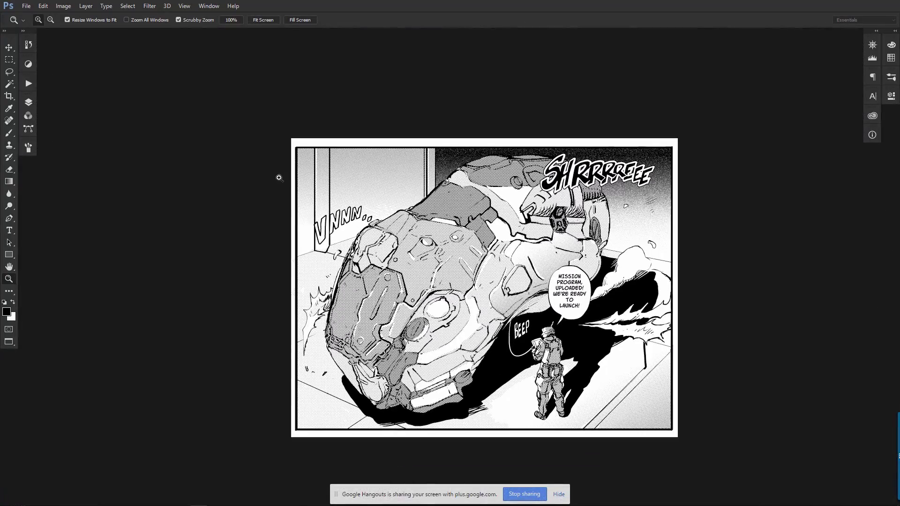